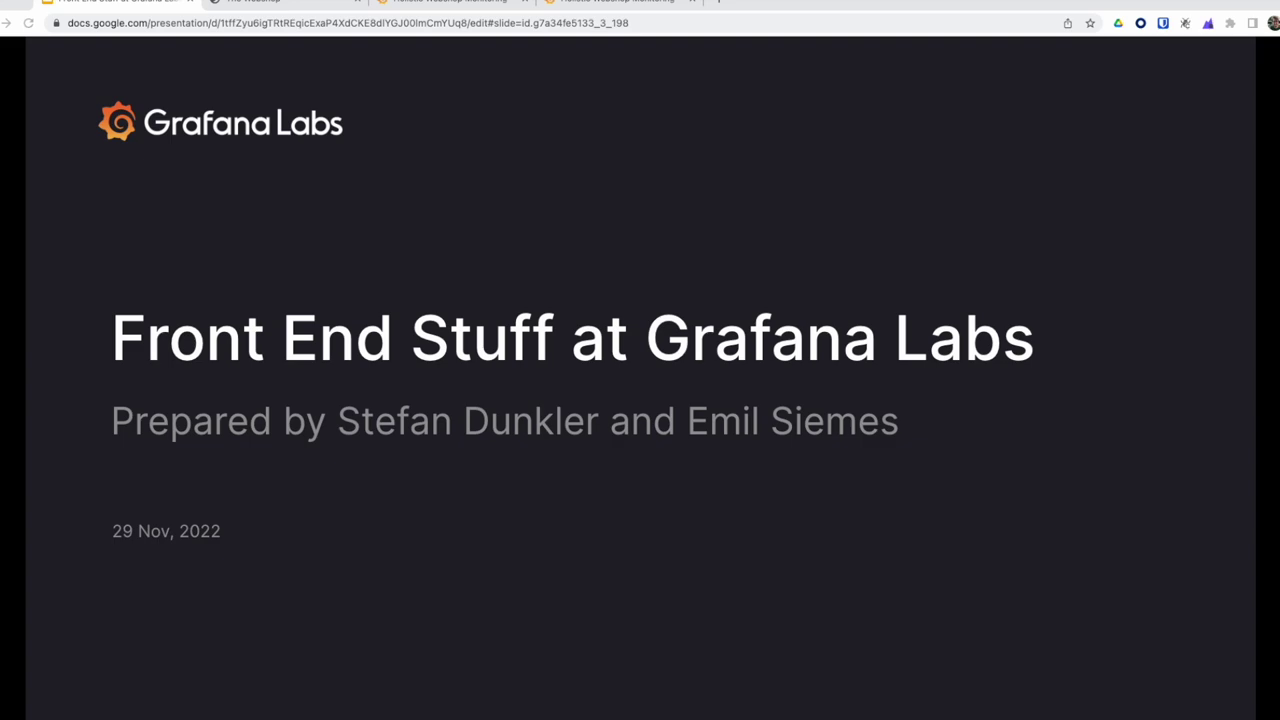
Advance past the Grafana Faro and k6 slide to 'Why browser instrumentation is important?'.
key("Right")
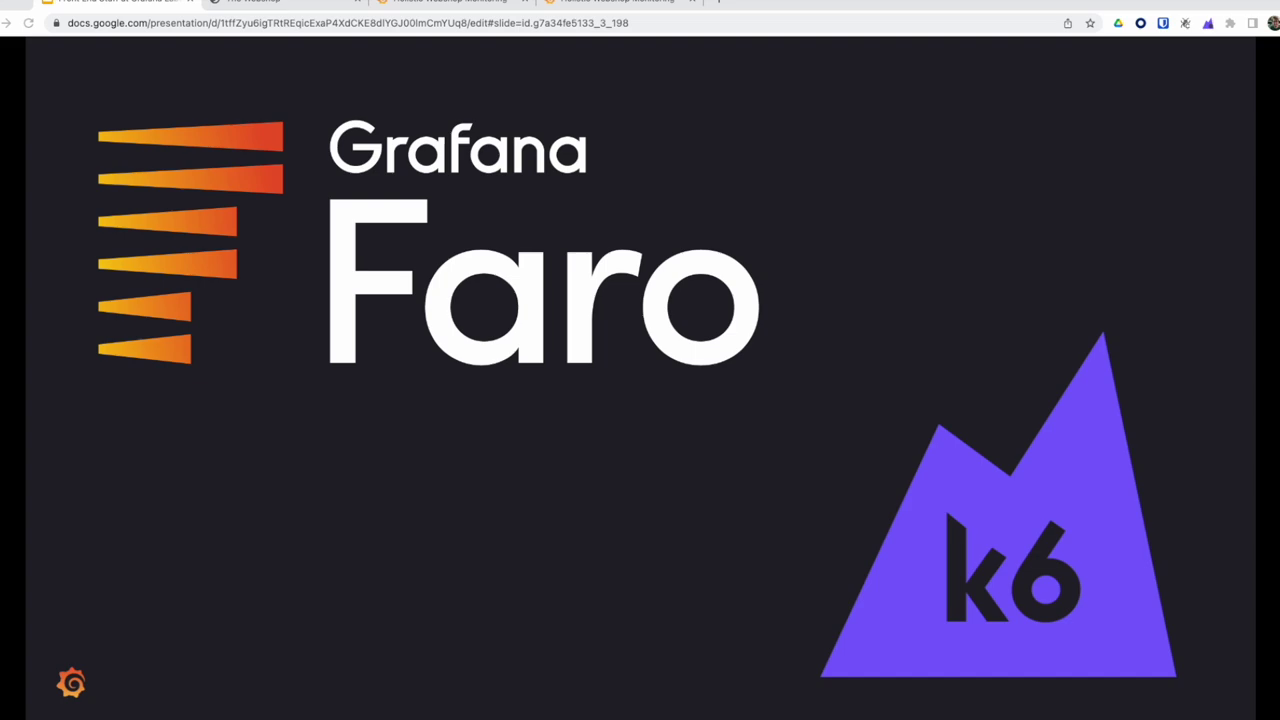
key("Right")
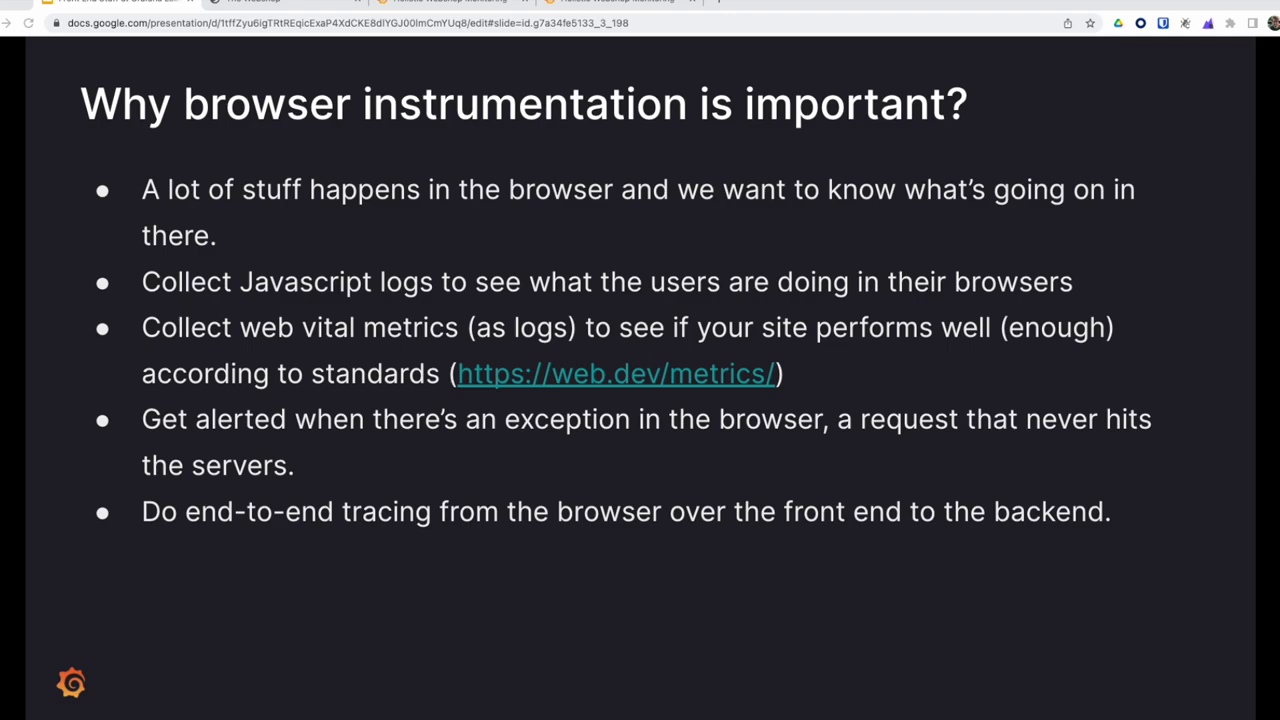
Advance to the 'How to do Browser instrumentation with Grafana?' diagram slide.
key("Right")
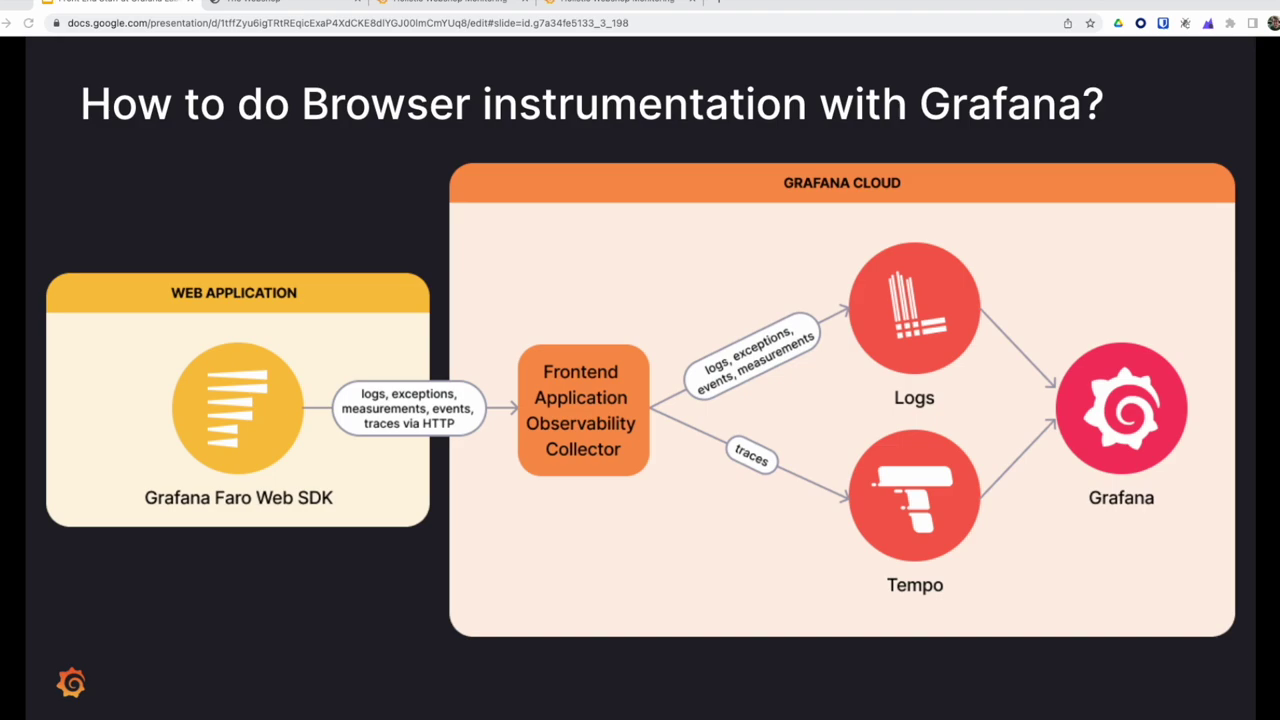
Advance through 'How to get started?' to the 'Why is browser based testing important?' slide.
key("Right")
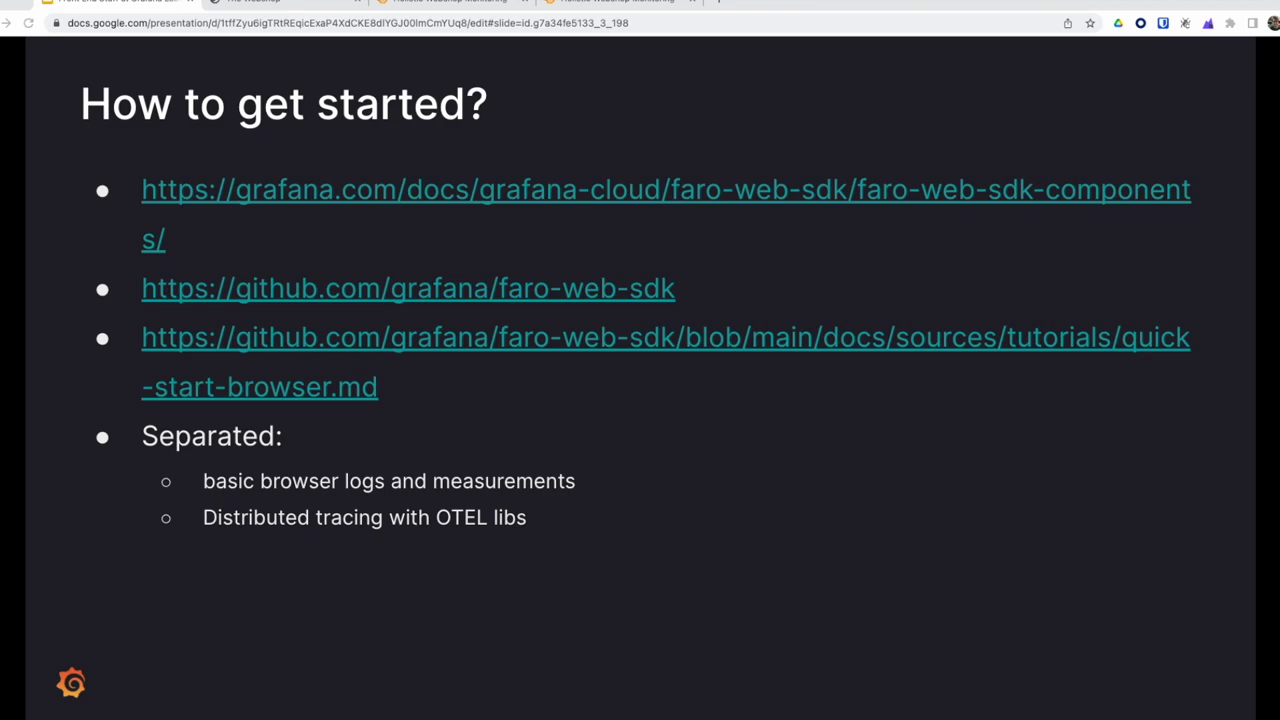
key("Right")
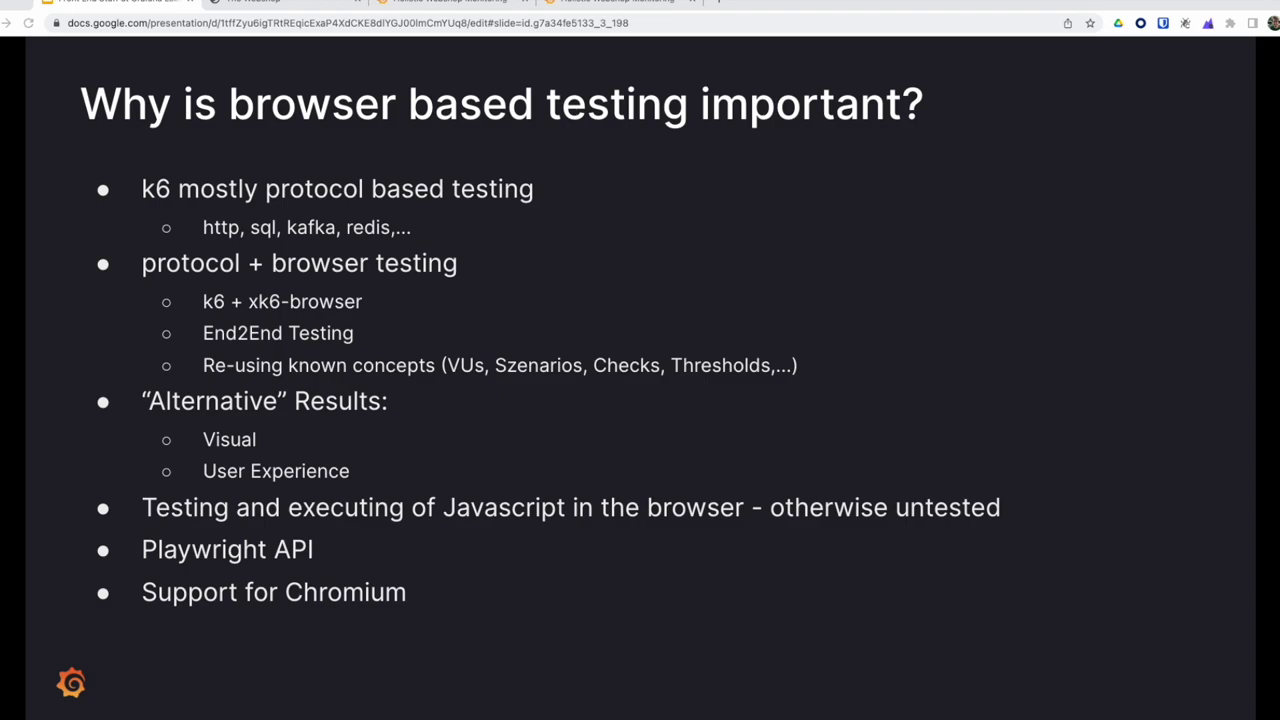
Advance through the 'How to get started with xk6-browser' slide to the 'Demo!' slide.
key("Right")
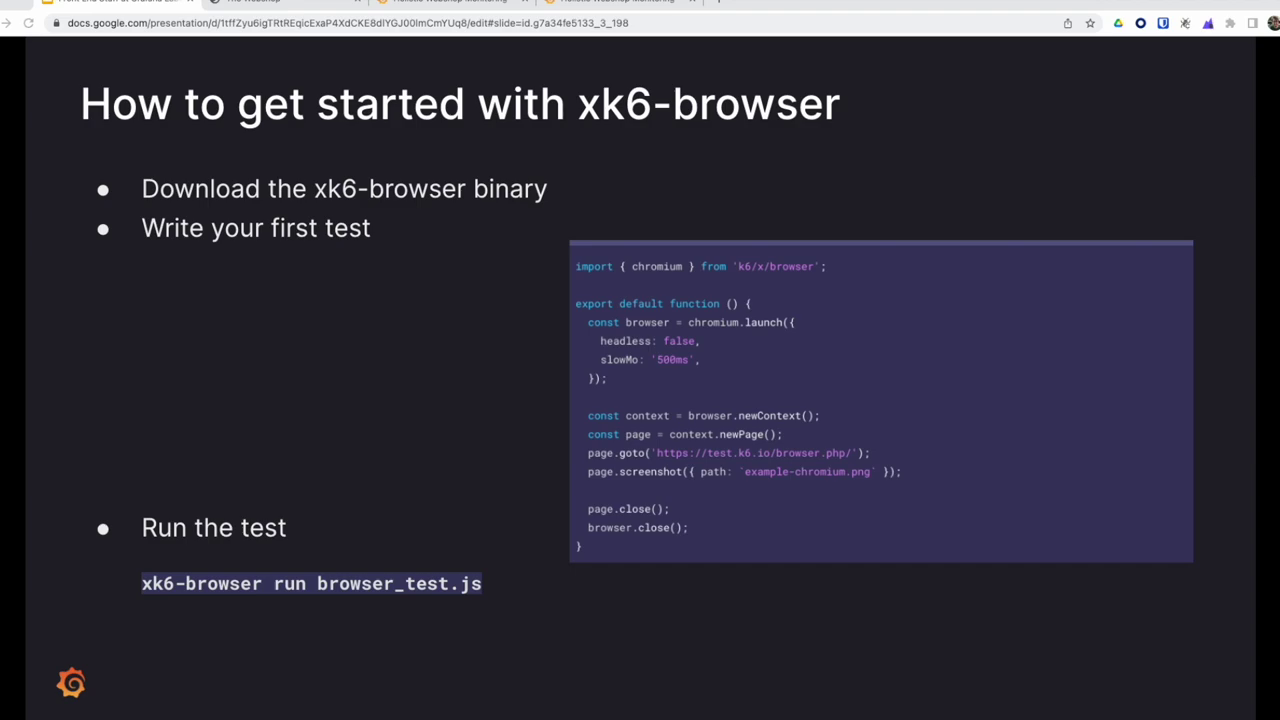
key("Right")
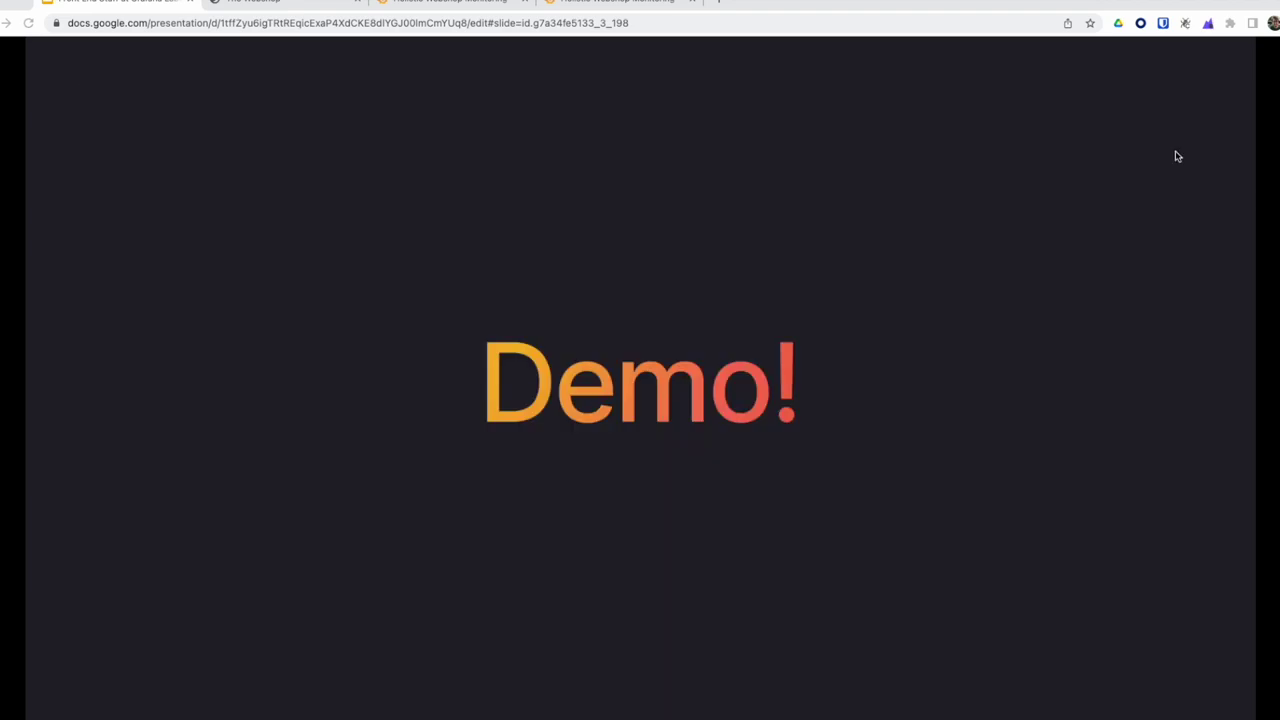
On The Webshop with the console open, trigger the do_something_cool ReferenceError again.
left_click(273, 8)
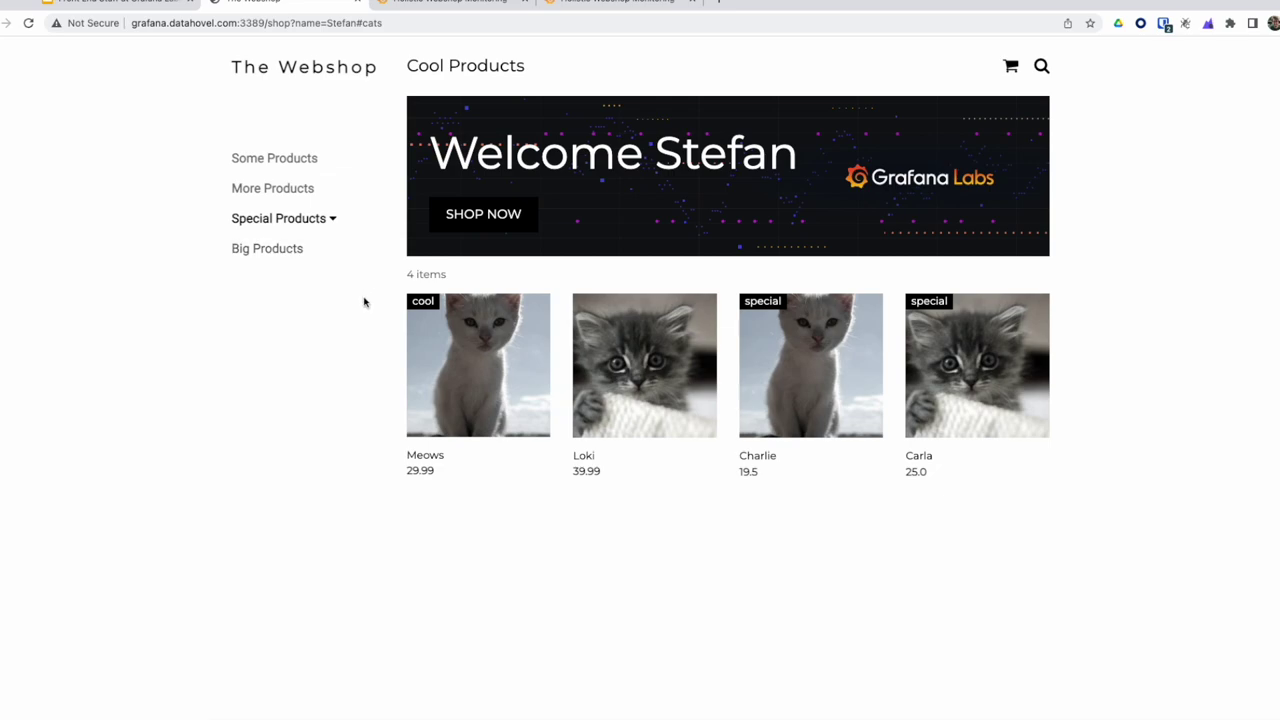
key("super+alt+j")
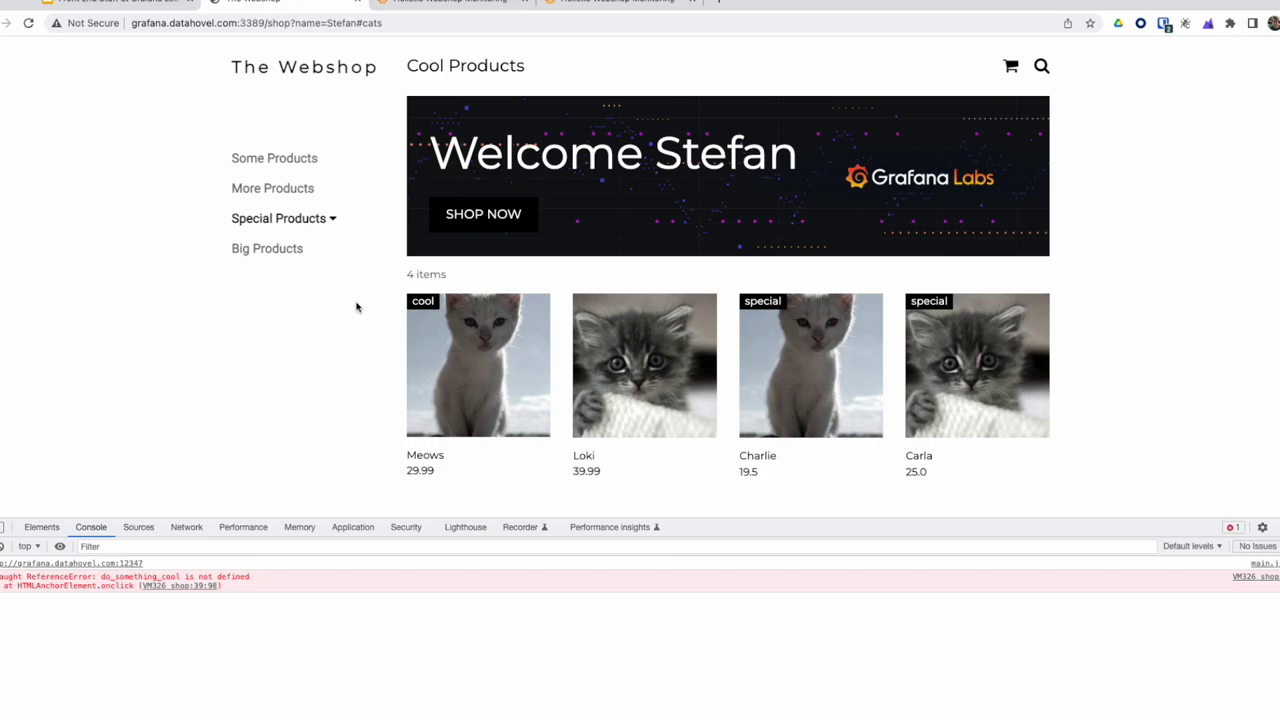
left_click(289, 257)
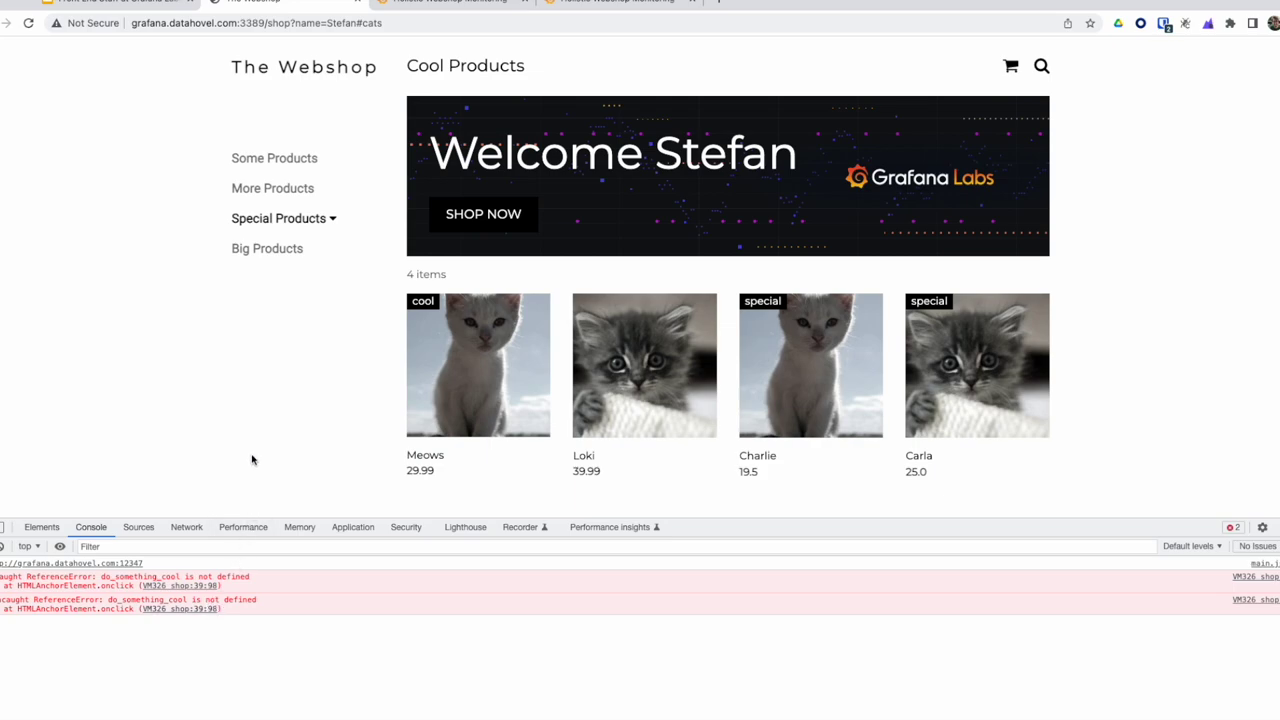
Check out the Meows and Loki cart, then switch to the second browser's Webshop session.
mouse_move(441, 429)
left_click(1011, 66)
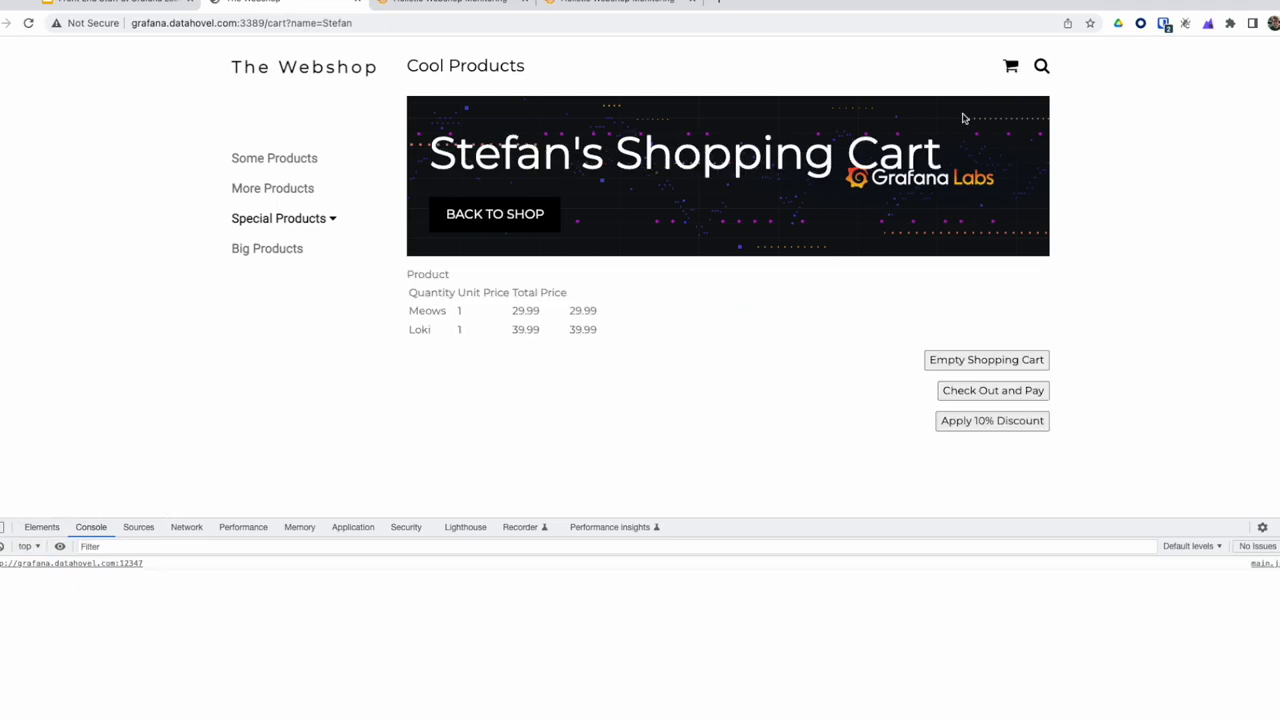
left_click(1024, 392)
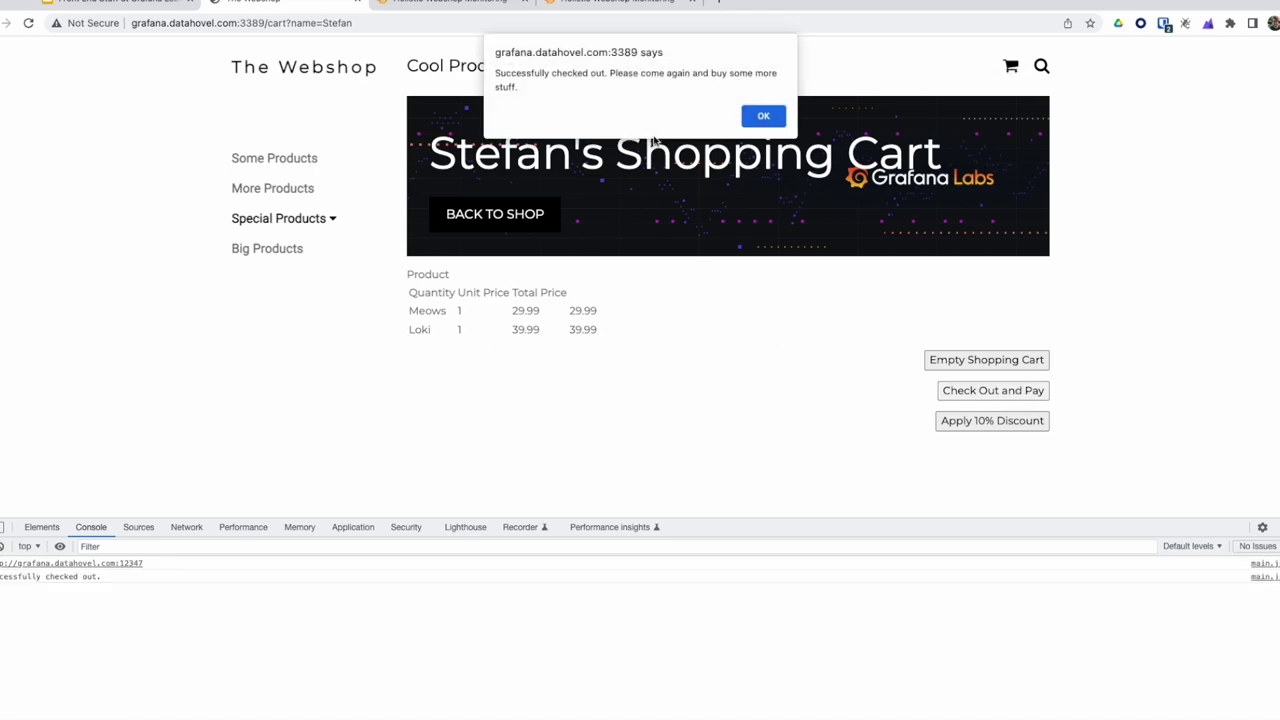
left_click(764, 117)
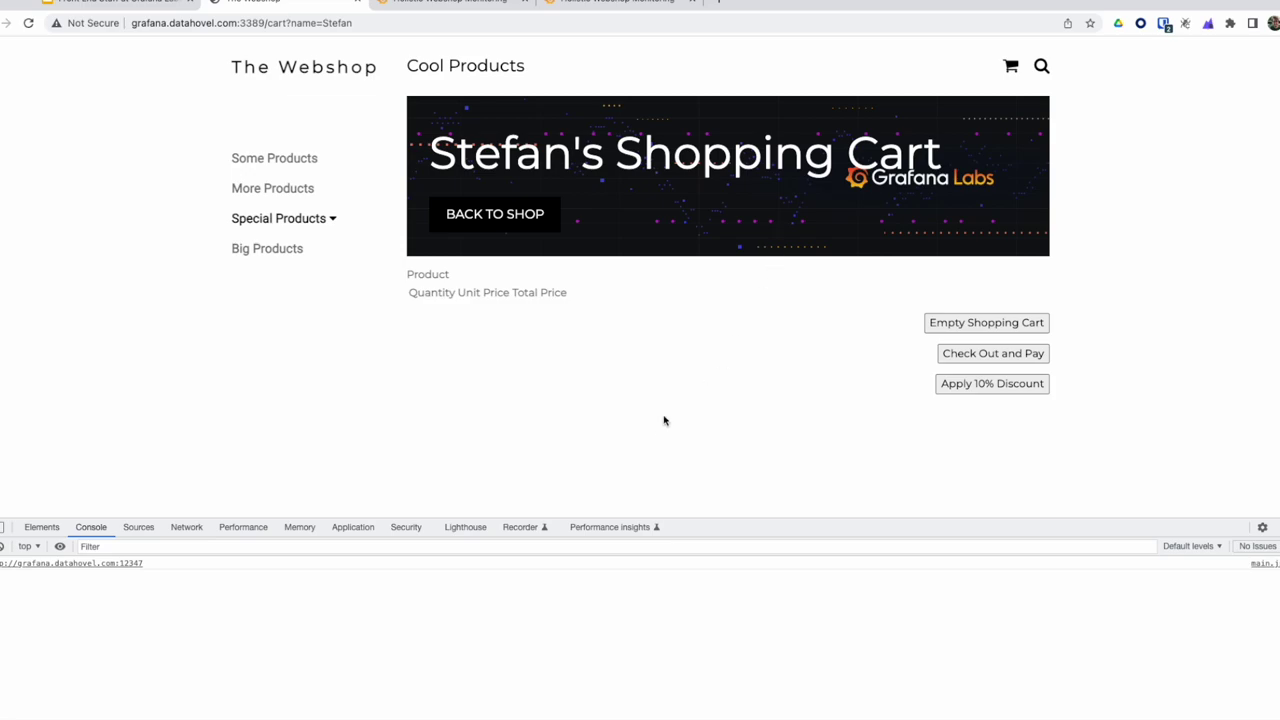
key("super+Tab")
key("super+Tab")
key("super+Tab")
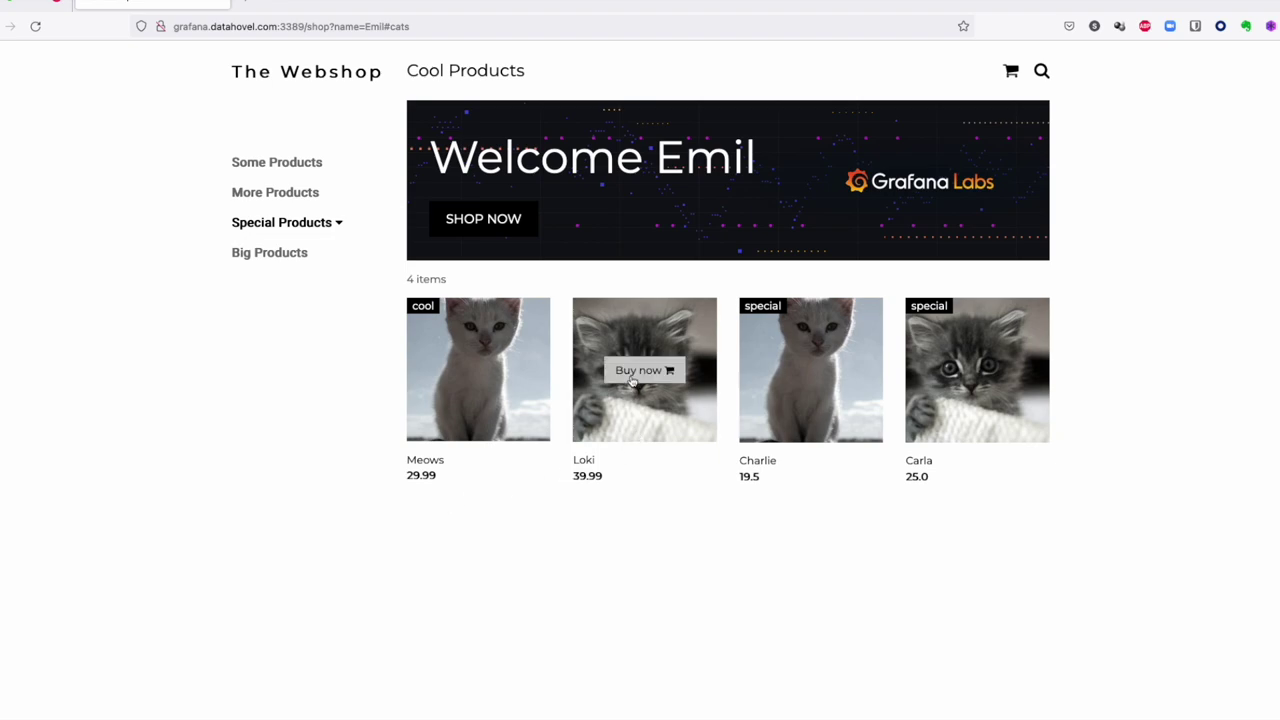
mouse_move(863, 376)
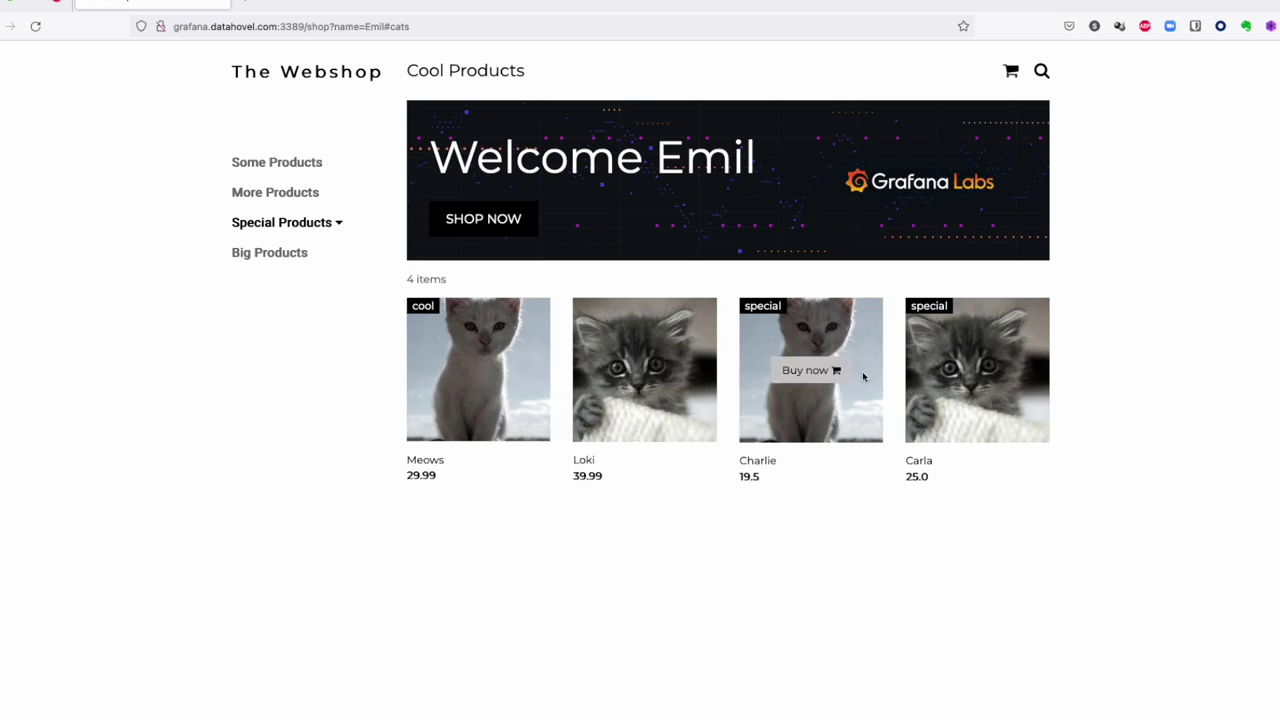
Check out Loki, Charlie and Carla, retrying after the 'Mainframe on fire' error.
left_click(1010, 72)
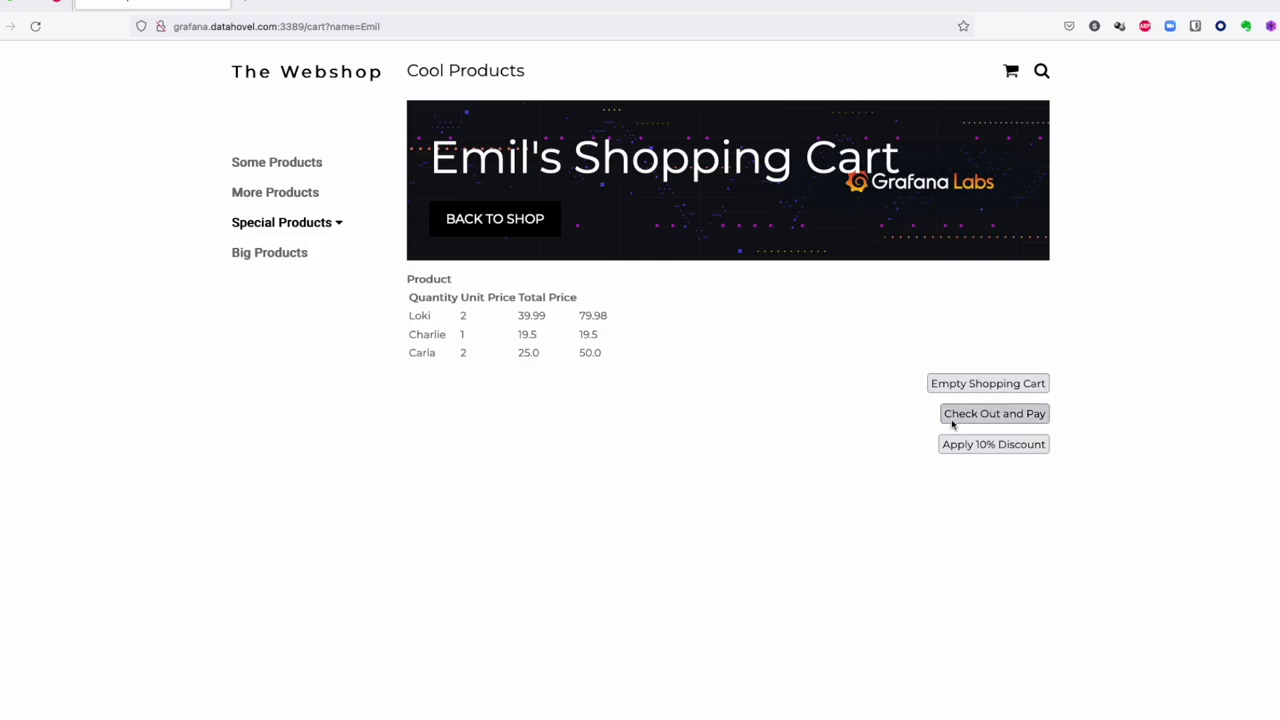
left_click(962, 416)
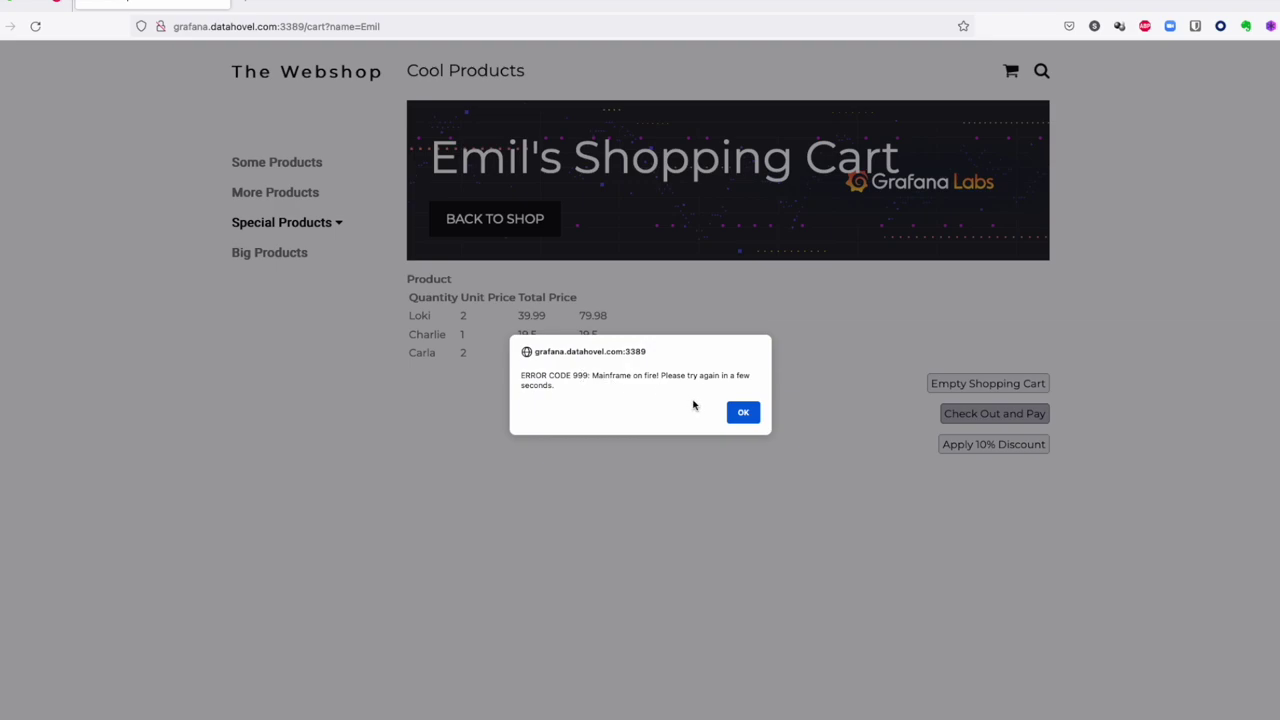
left_click(741, 412)
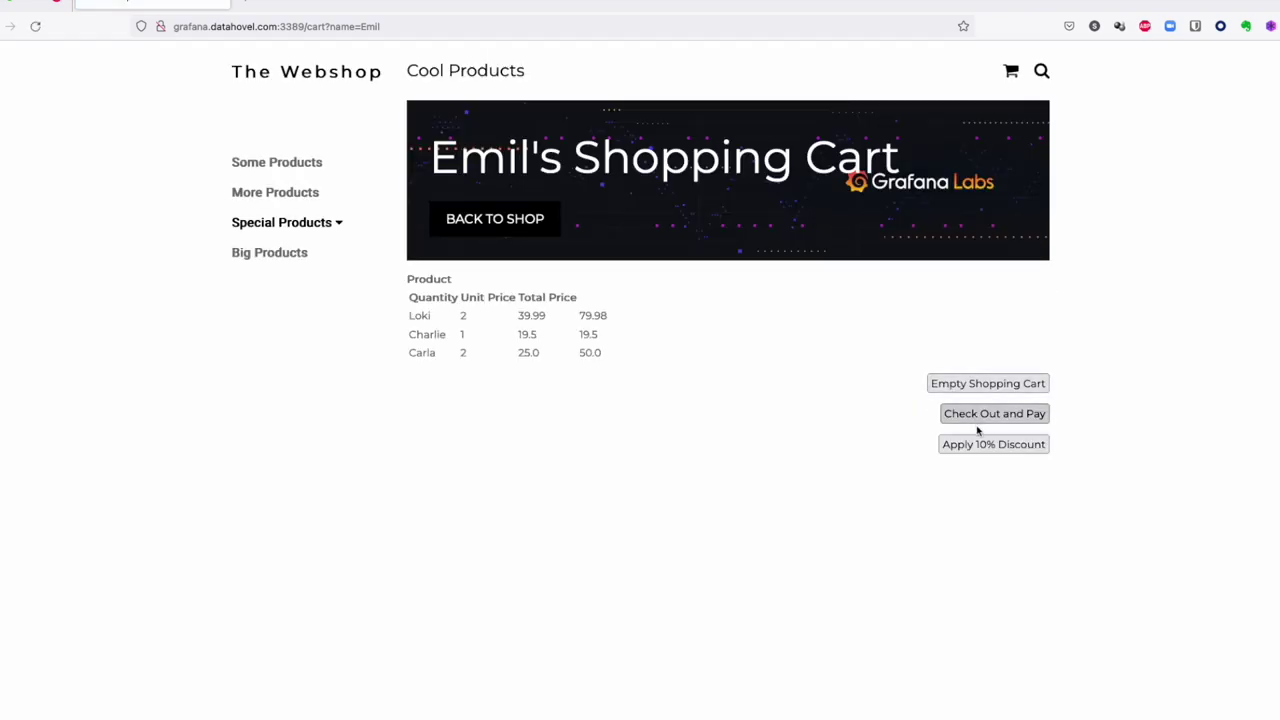
left_click(976, 422)
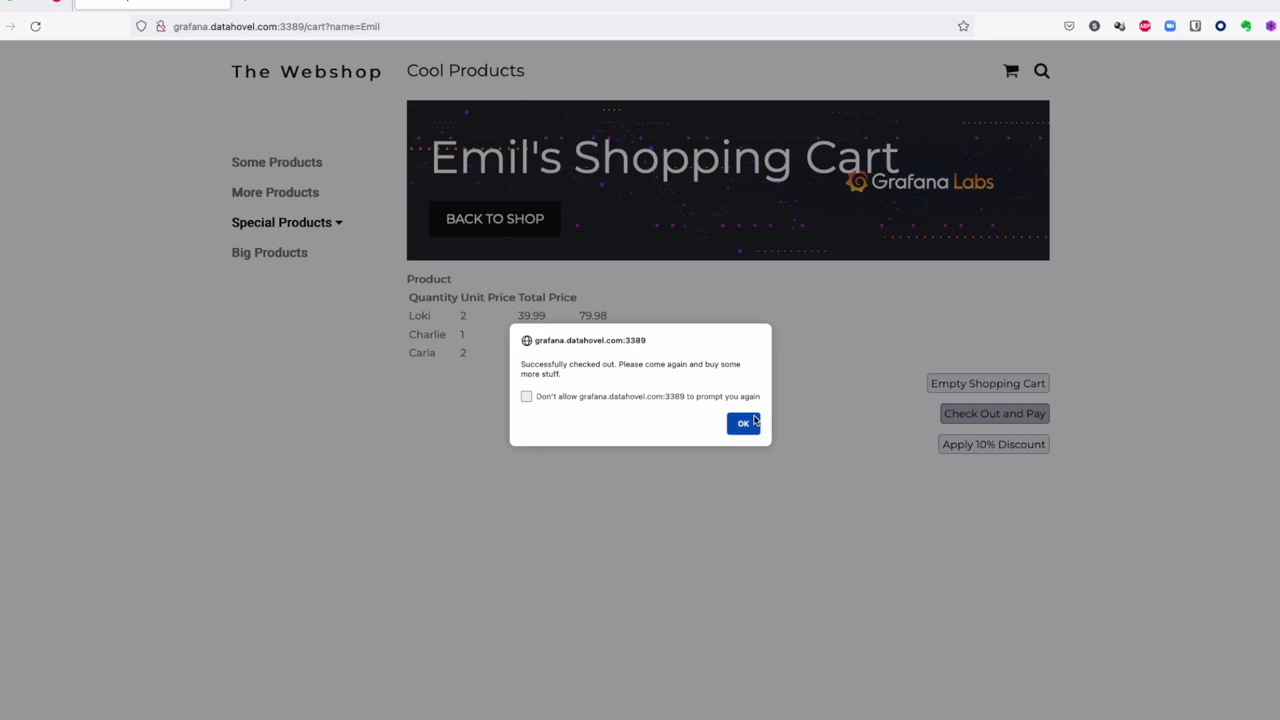
left_click(744, 424)
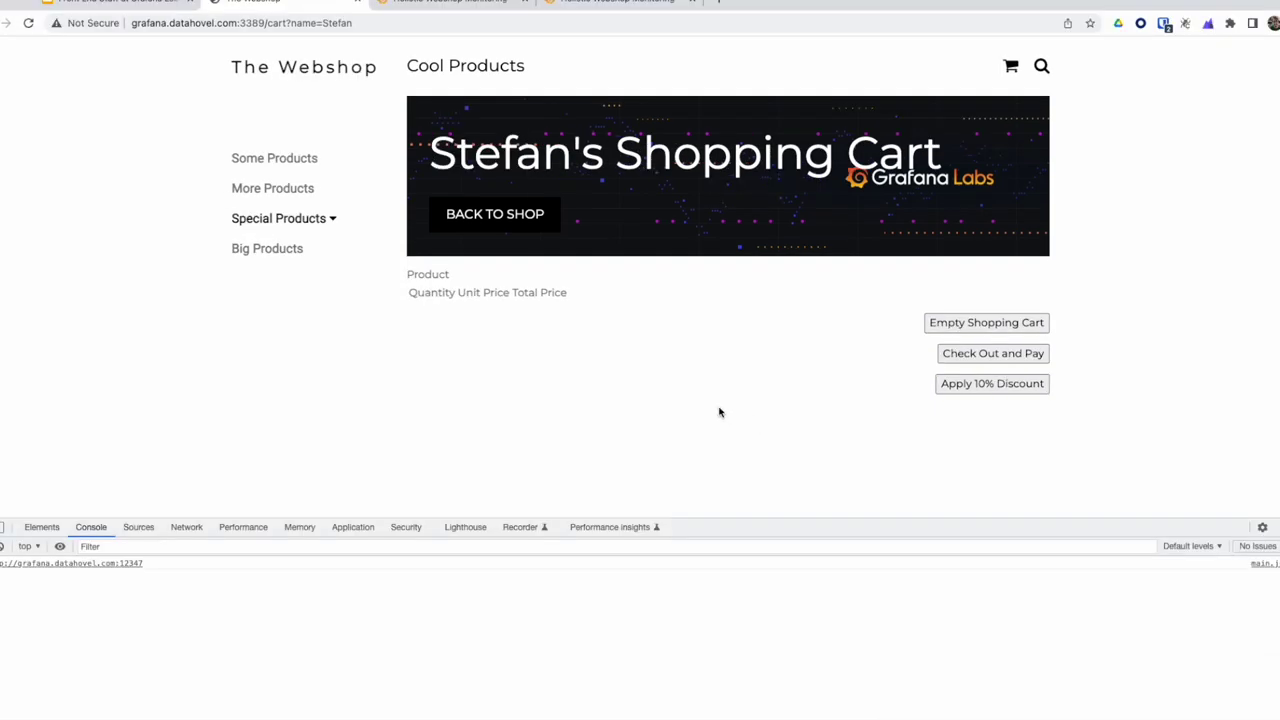
Refresh Holistic Webshop Monitoring, collapse Endpoint Heath and Logs, and open Front End Details.
left_click(432, 8)
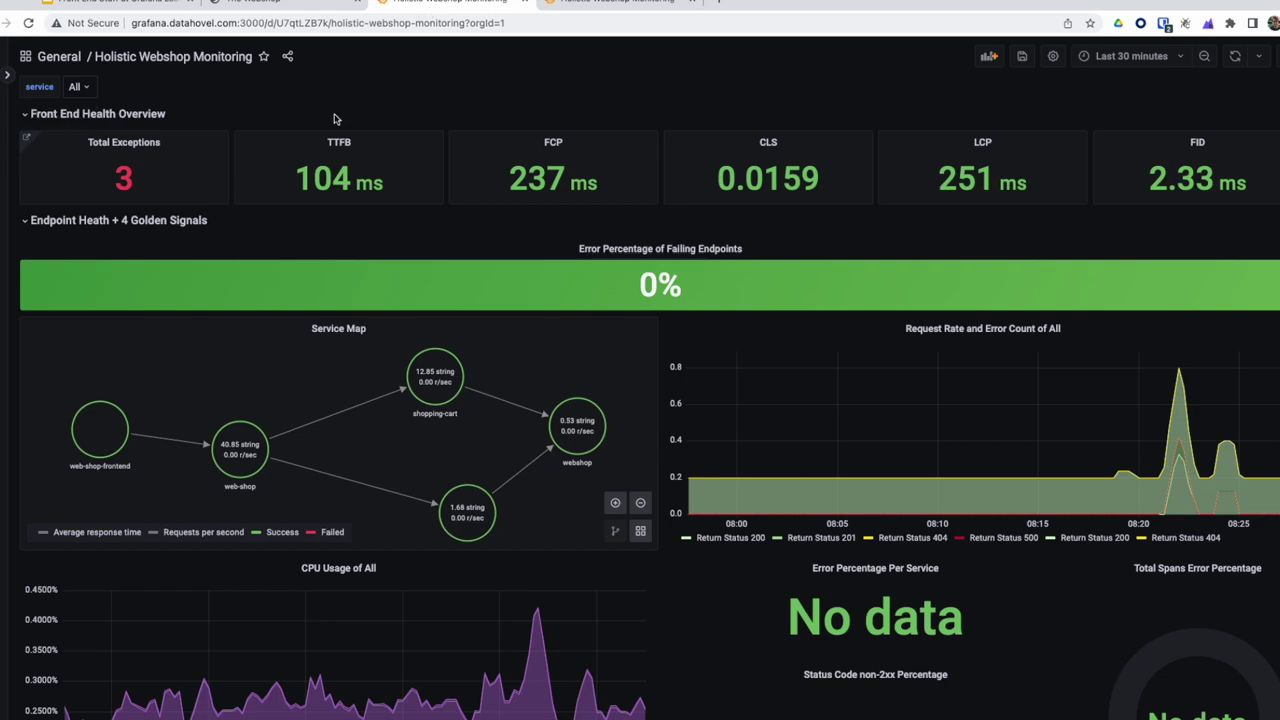
left_click(1236, 58)
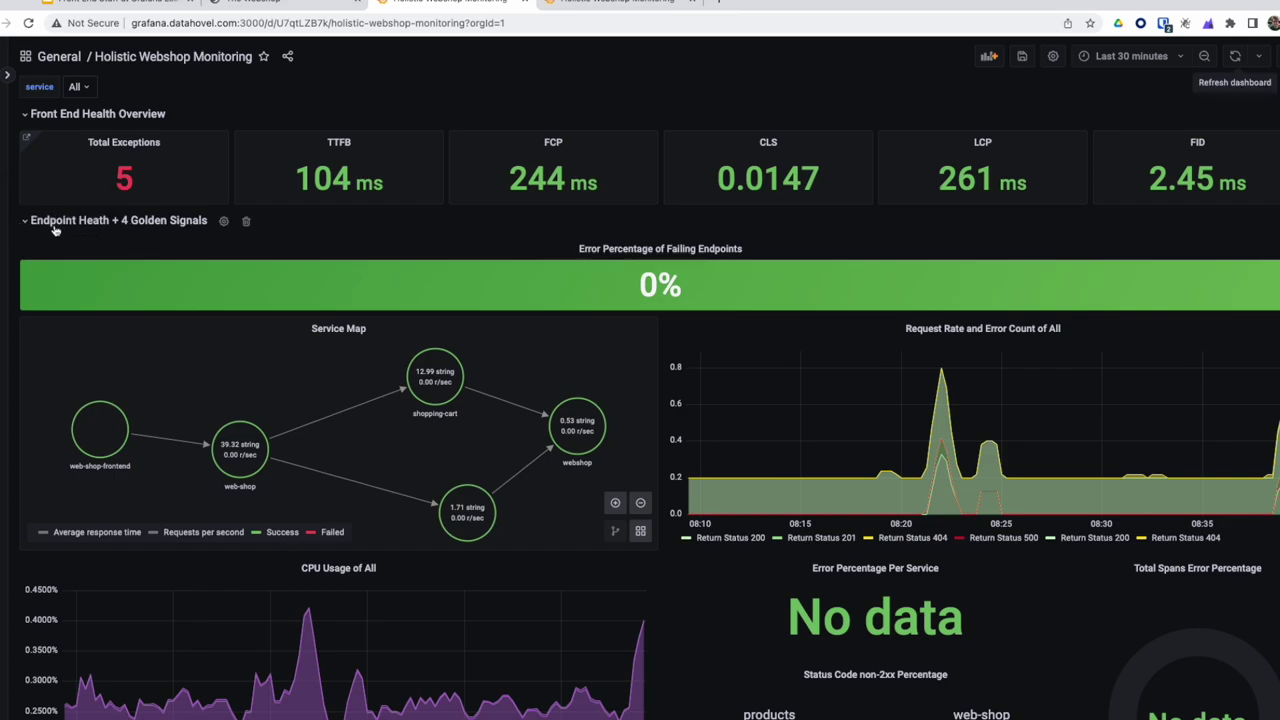
left_click(28, 222)
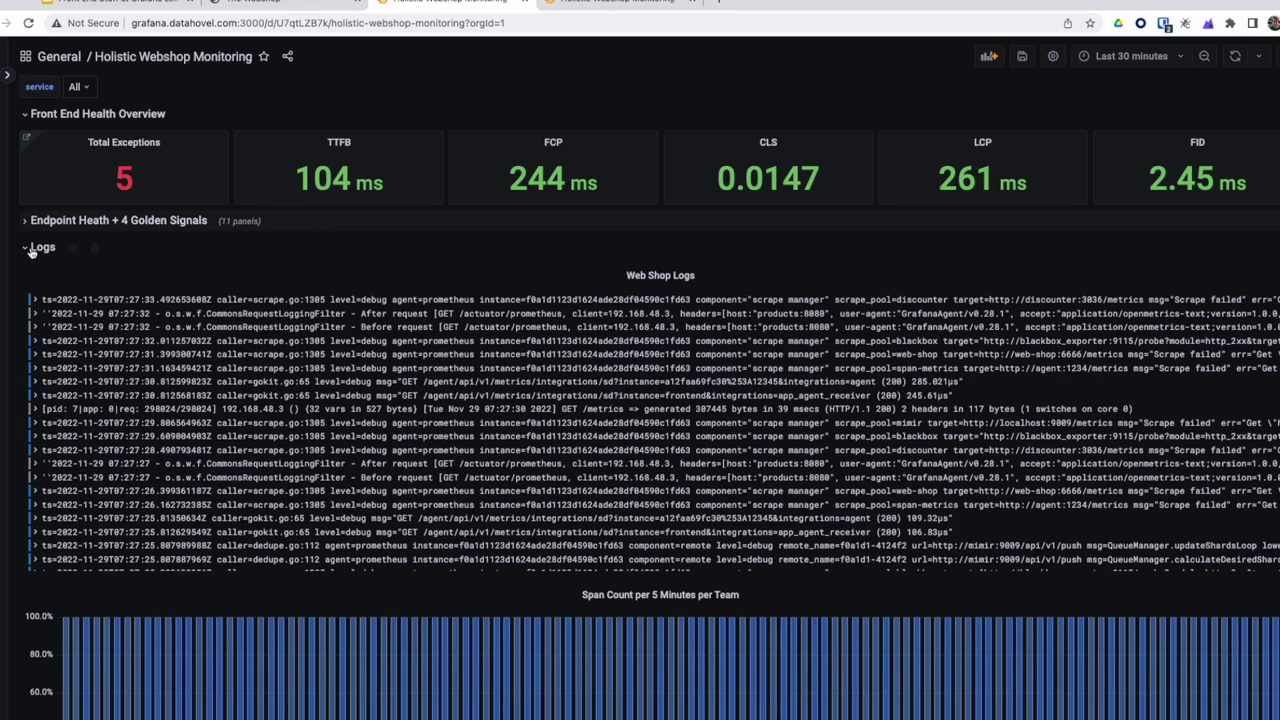
left_click(27, 249)
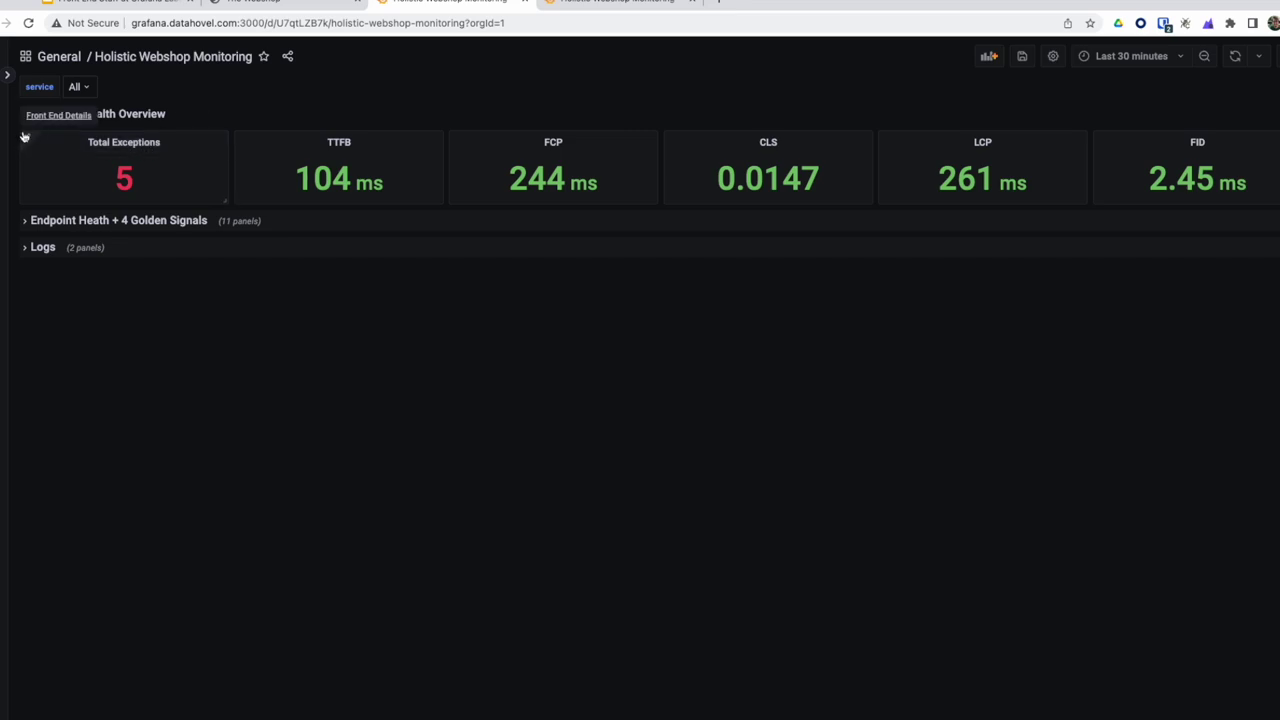
left_click(30, 118)
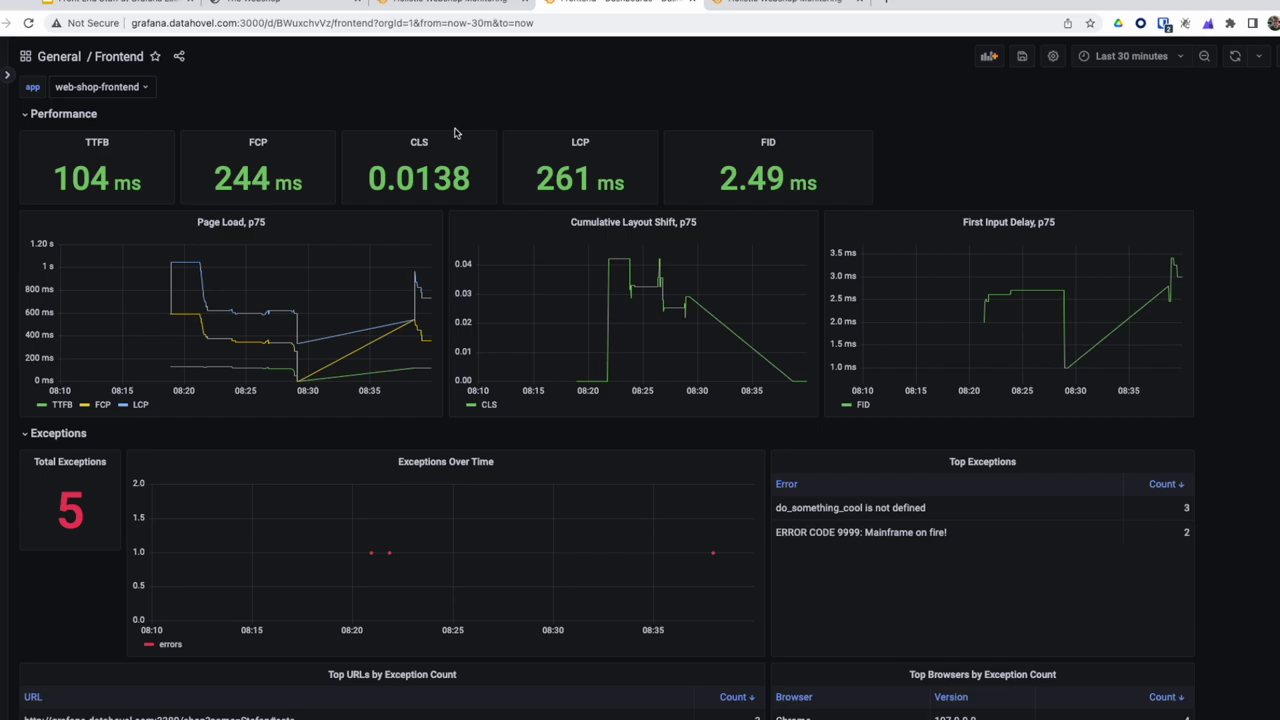
Filter the Frontend dashboard to the ERROR CODE 9999 exception and one cart URL, then view the Webshop cart.
scroll(345, 285, "down", 1)
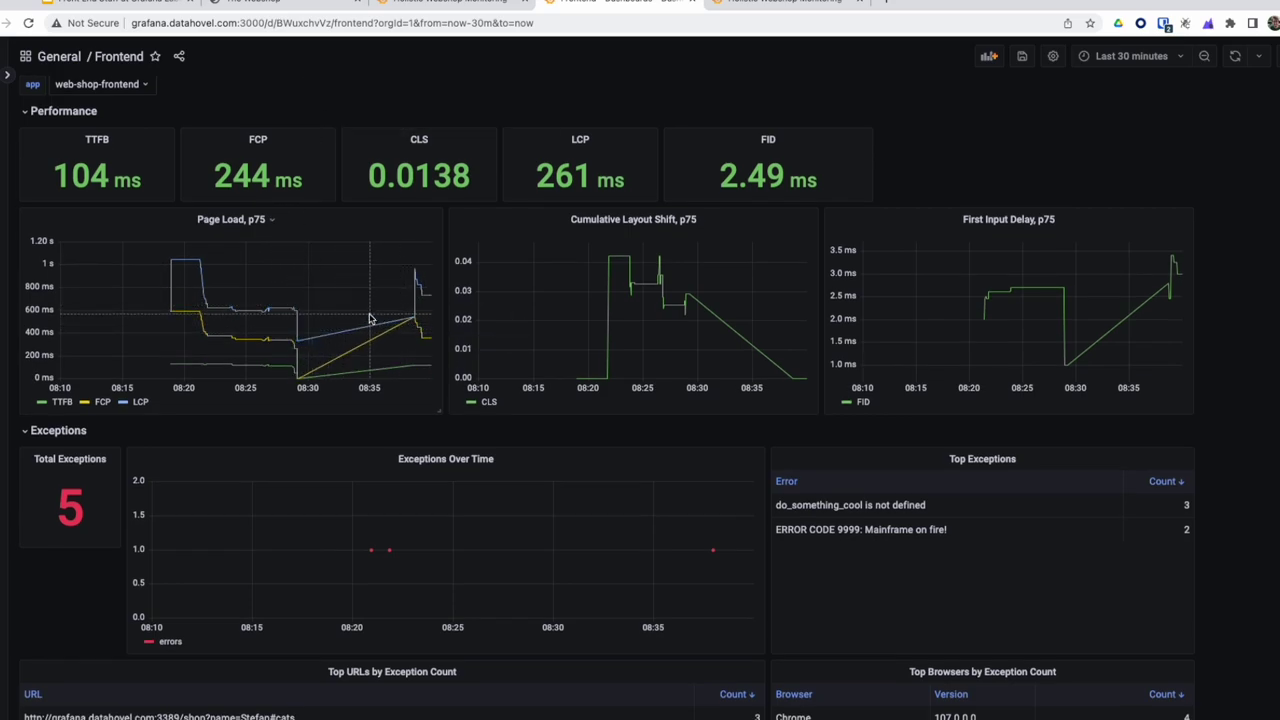
scroll(500, 318, "down", 1)
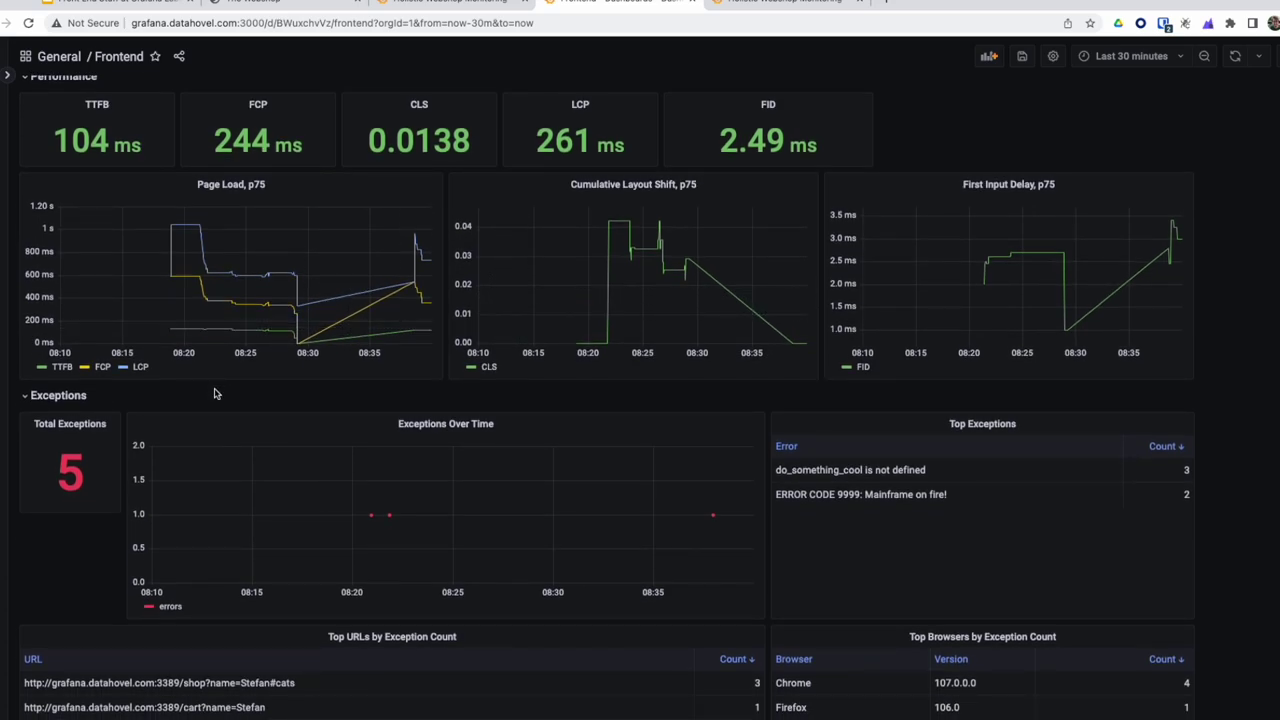
scroll(218, 385, "down", 1)
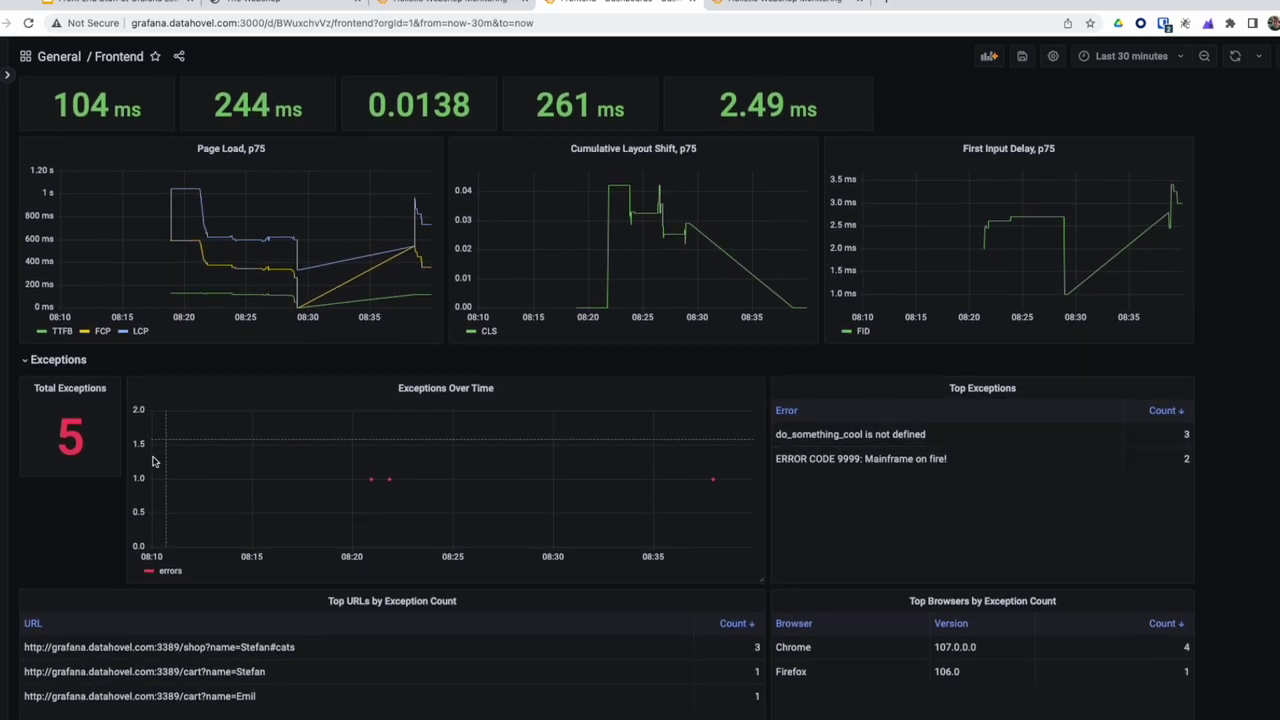
scroll(870, 500, "down", 1)
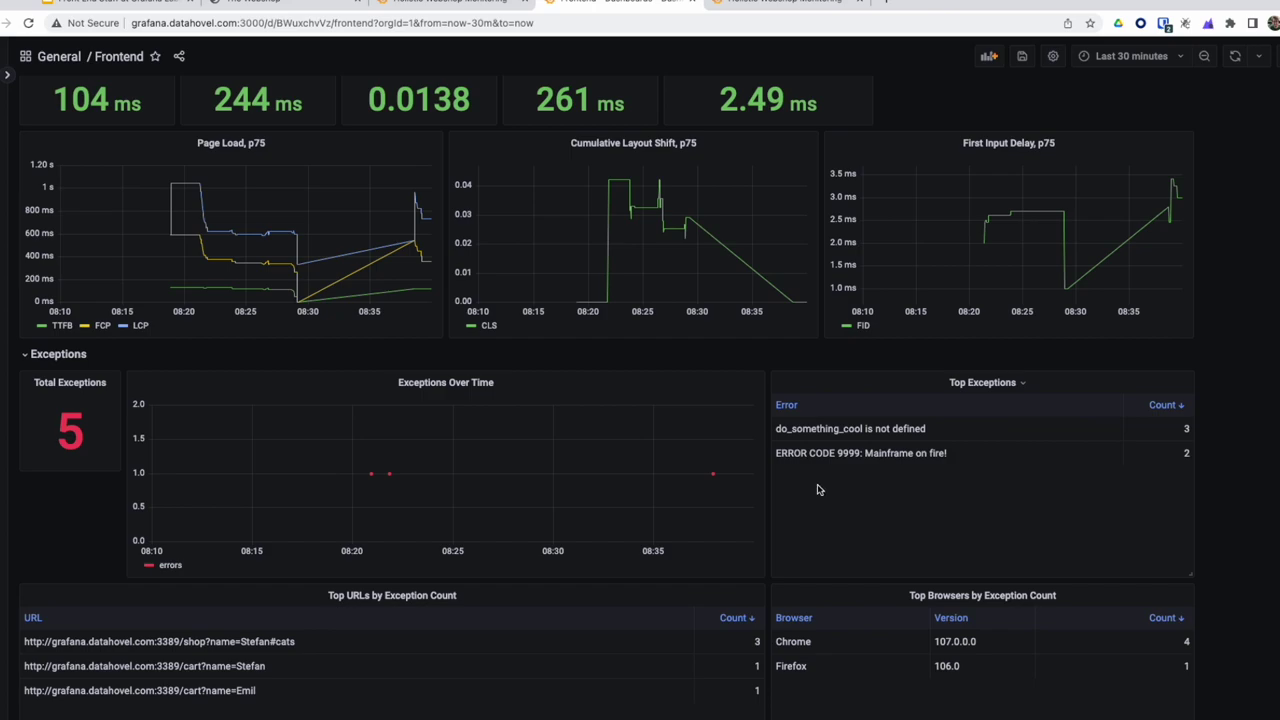
mouse_move(966, 449)
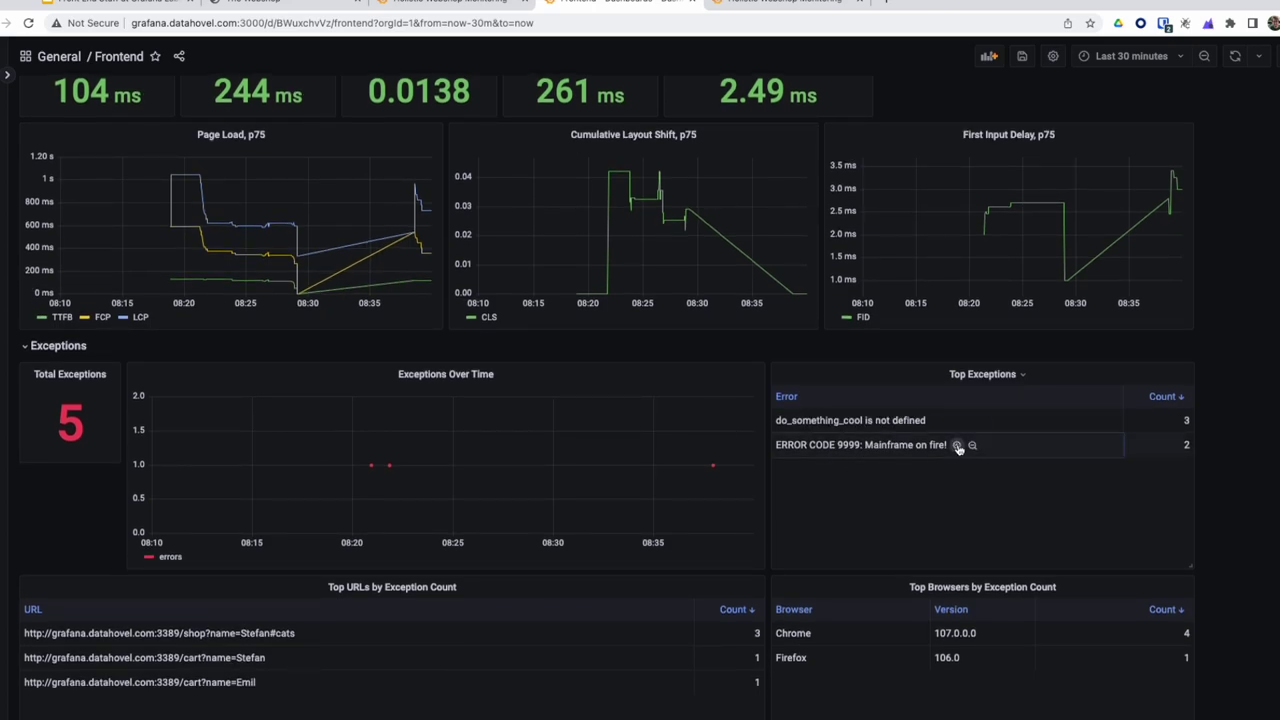
left_click(957, 447)
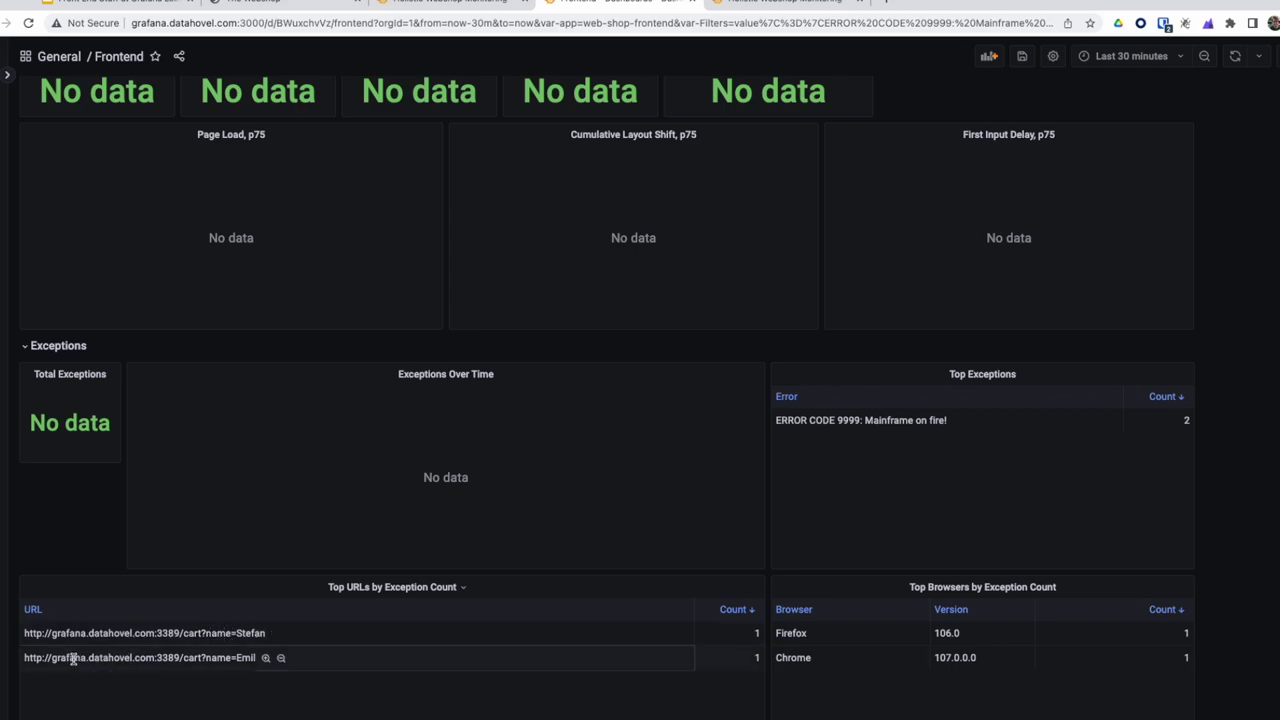
left_click(266, 659)
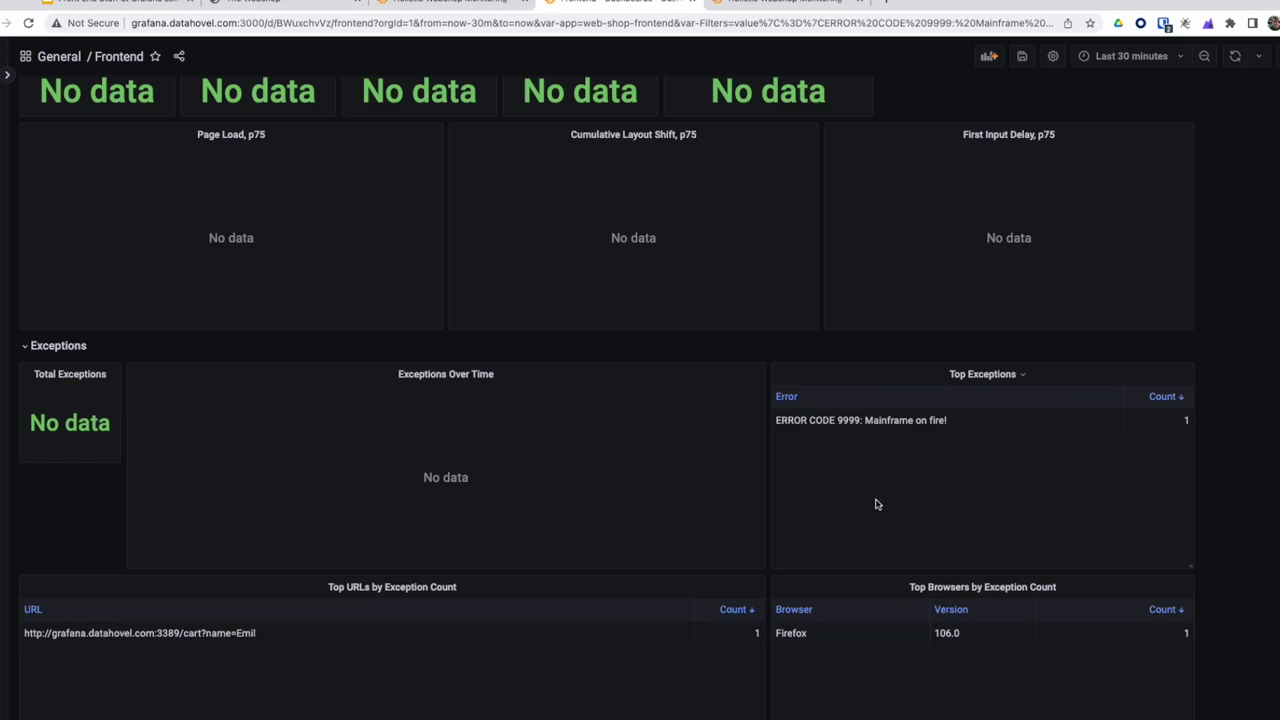
scroll(791, 418, "up", 2)
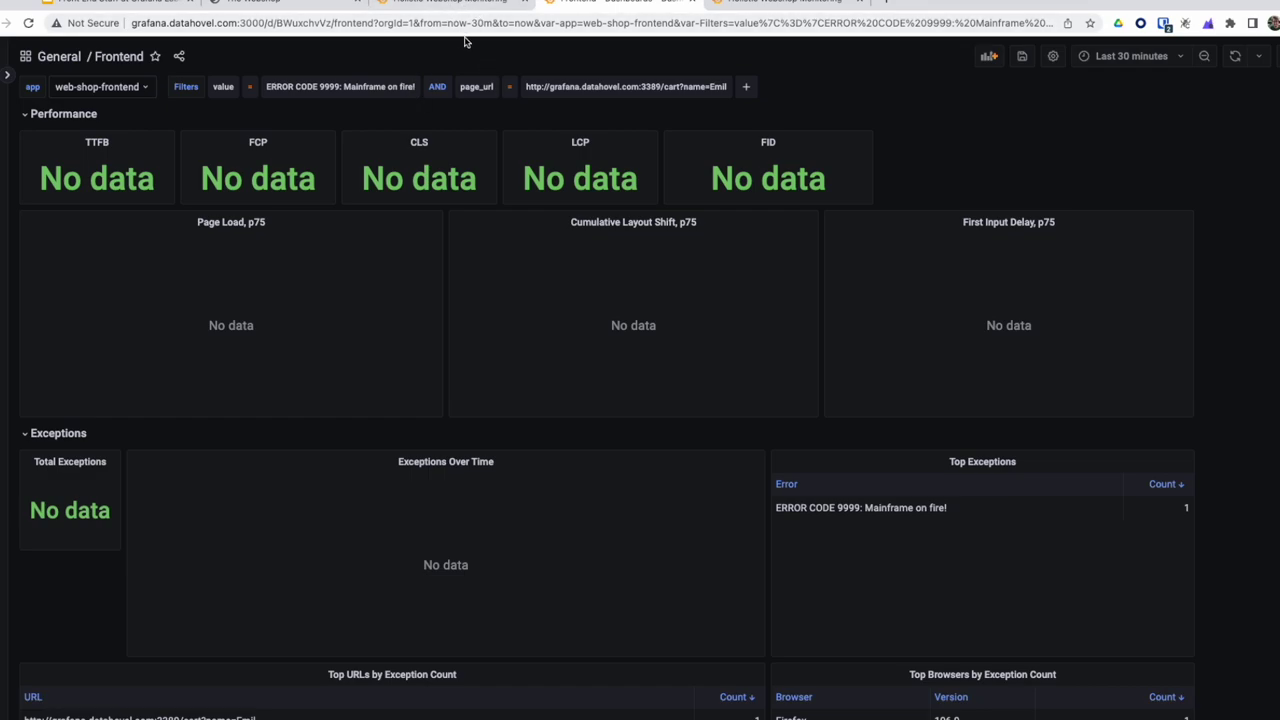
left_click(328, 11)
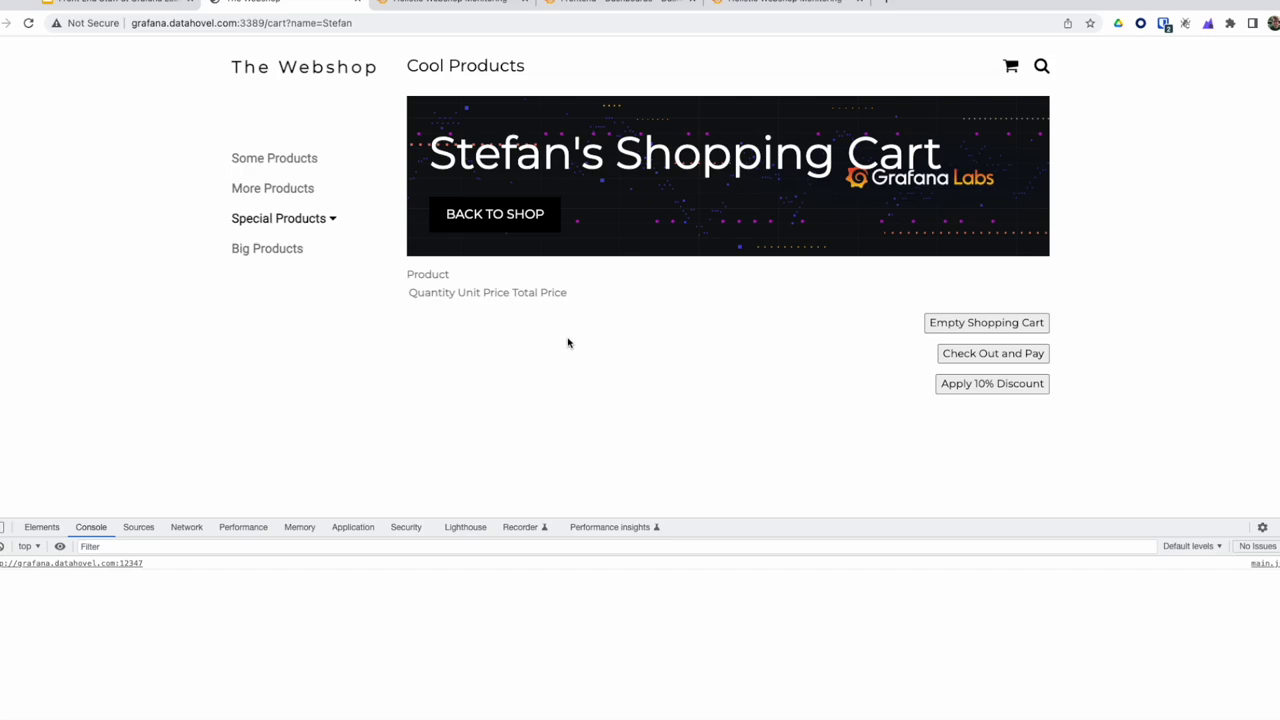
Run ./run-kitty-test.sh in the terminal to start the xk6-browser webshop test.
key("super+Tab")
key("super+Tab")
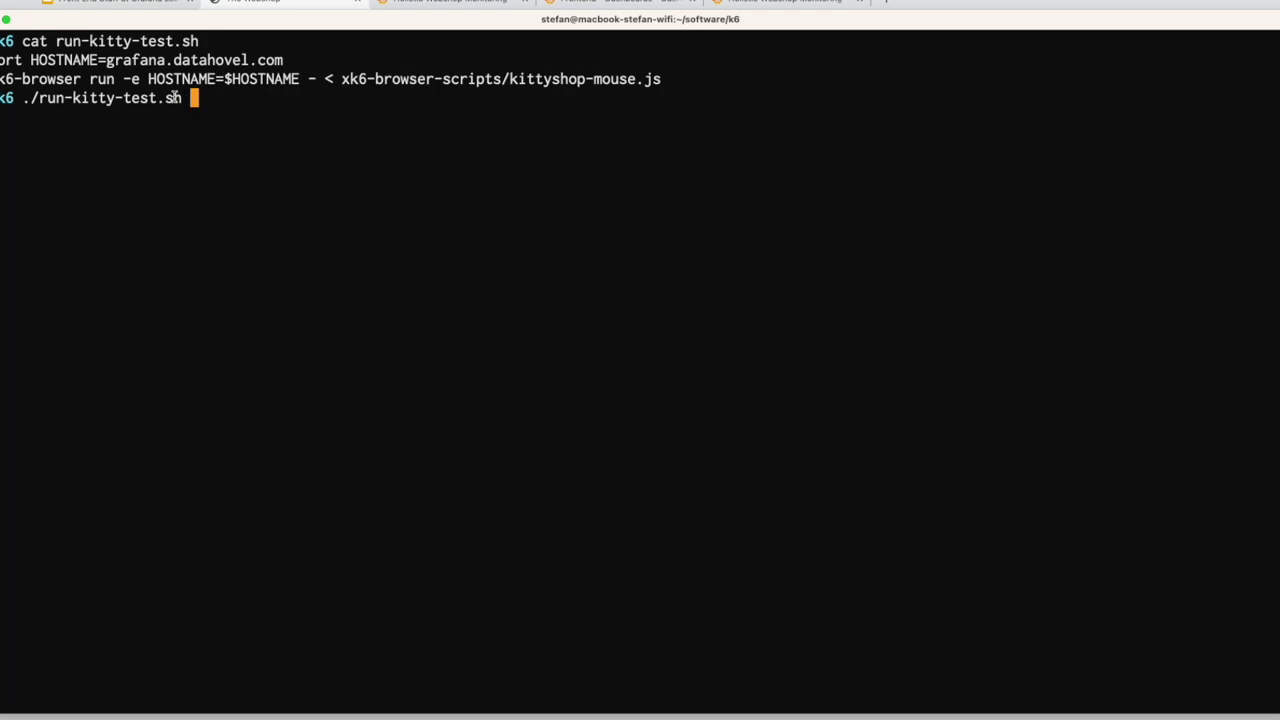
left_click_drag(183, 97, 25, 102)
left_click(26, 101)
key("Return")
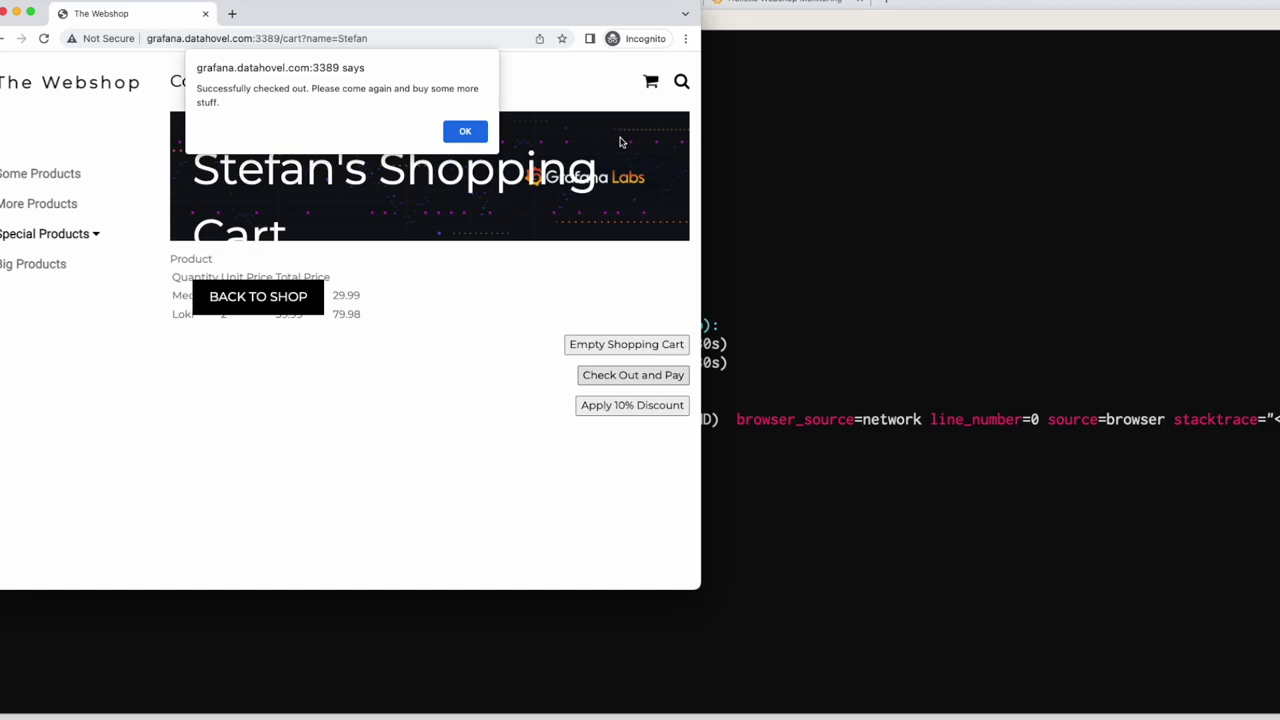
Dismiss the checkout and error alerts so the k6 run finishes its 24-iteration summary, then return to the webshop.
left_click(472, 135)
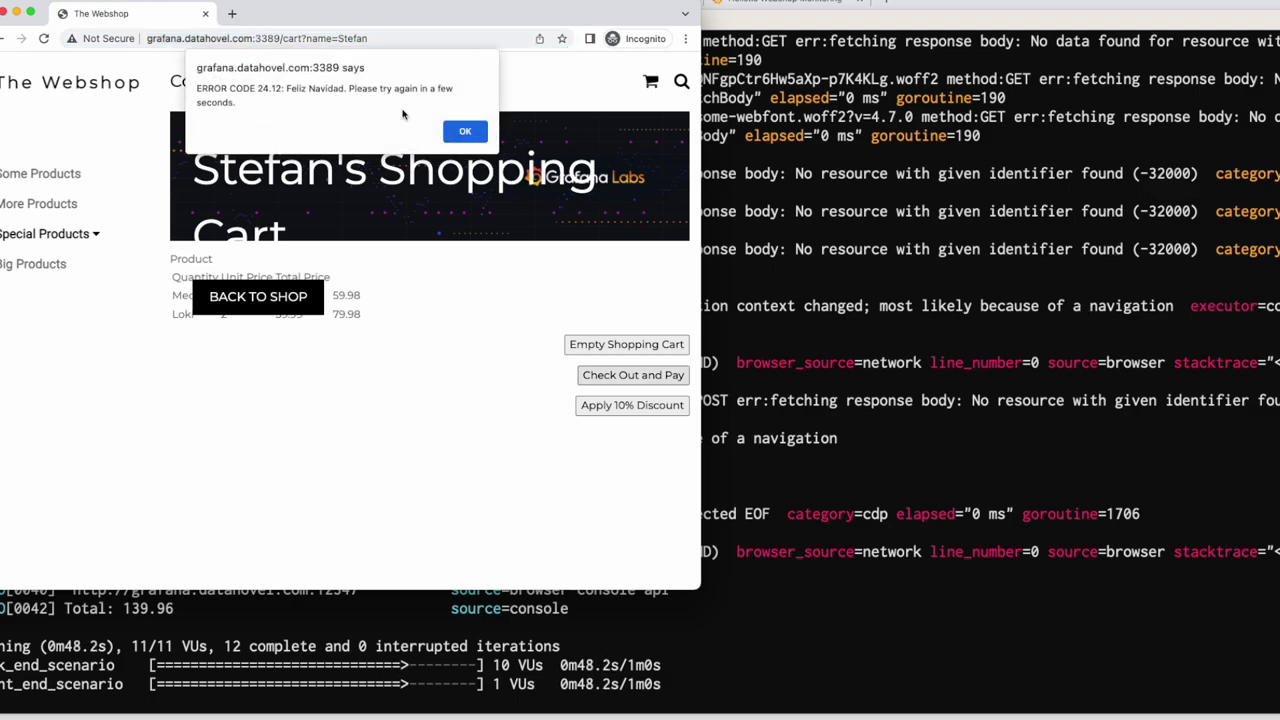
left_click(455, 131)
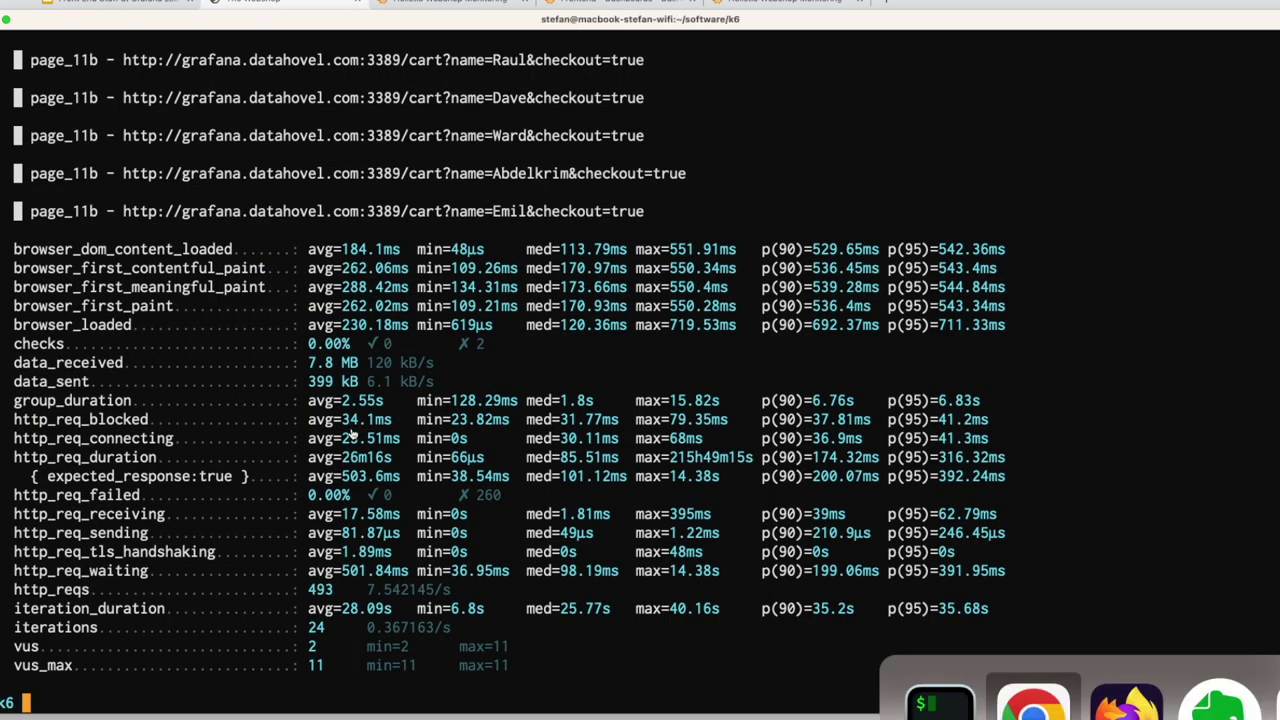
key("super+Tab")
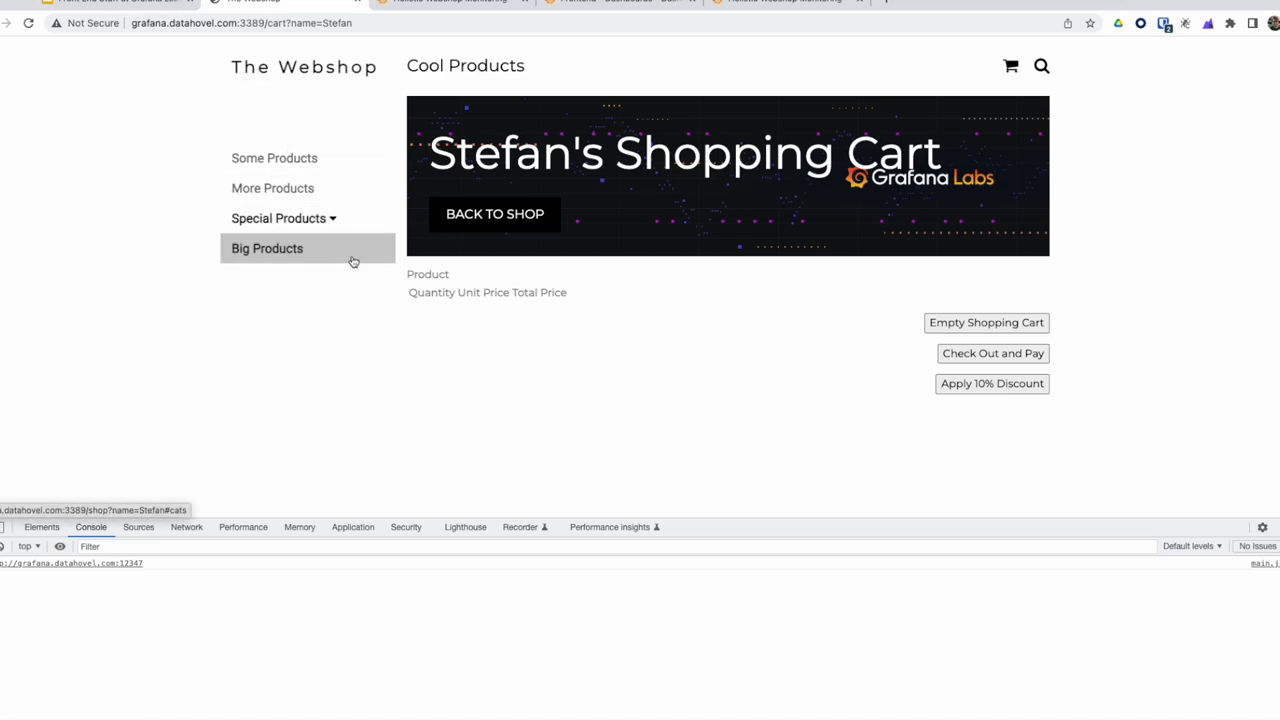
Show the Endpoint Heath + 4 Golden Signals row for the last 5 minutes and pan the service map.
left_click(430, 6)
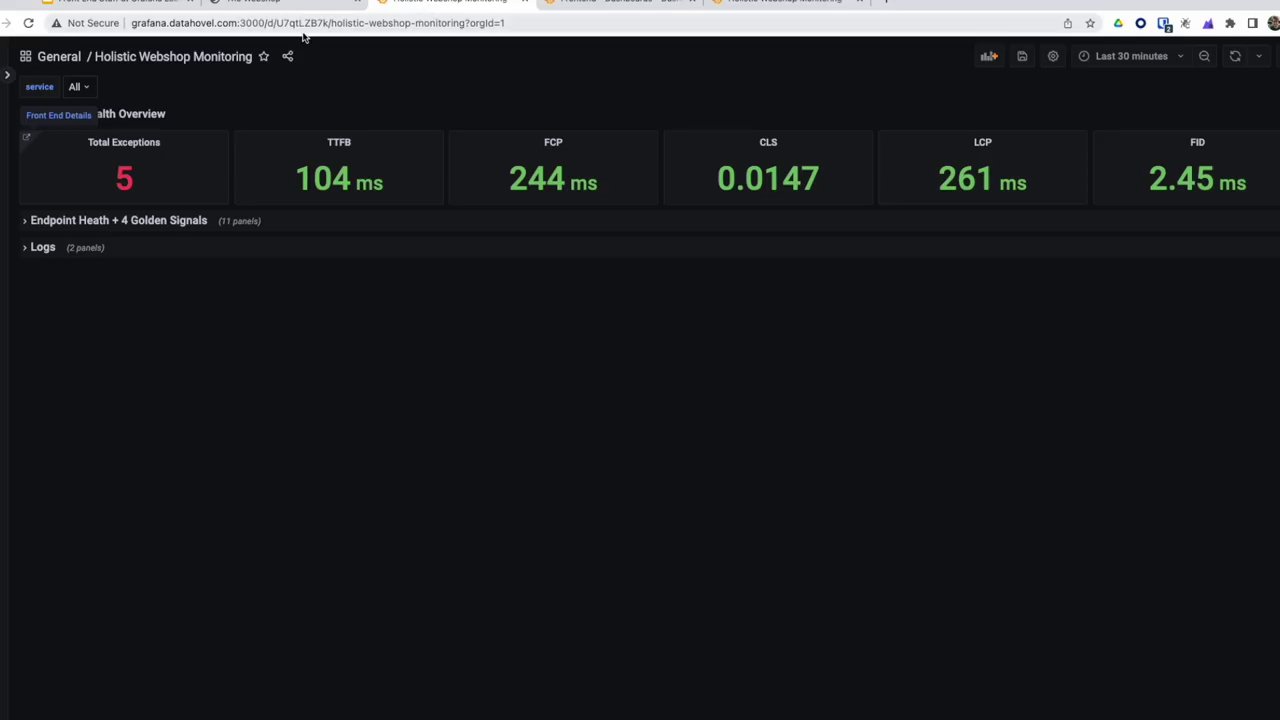
left_click(66, 221)
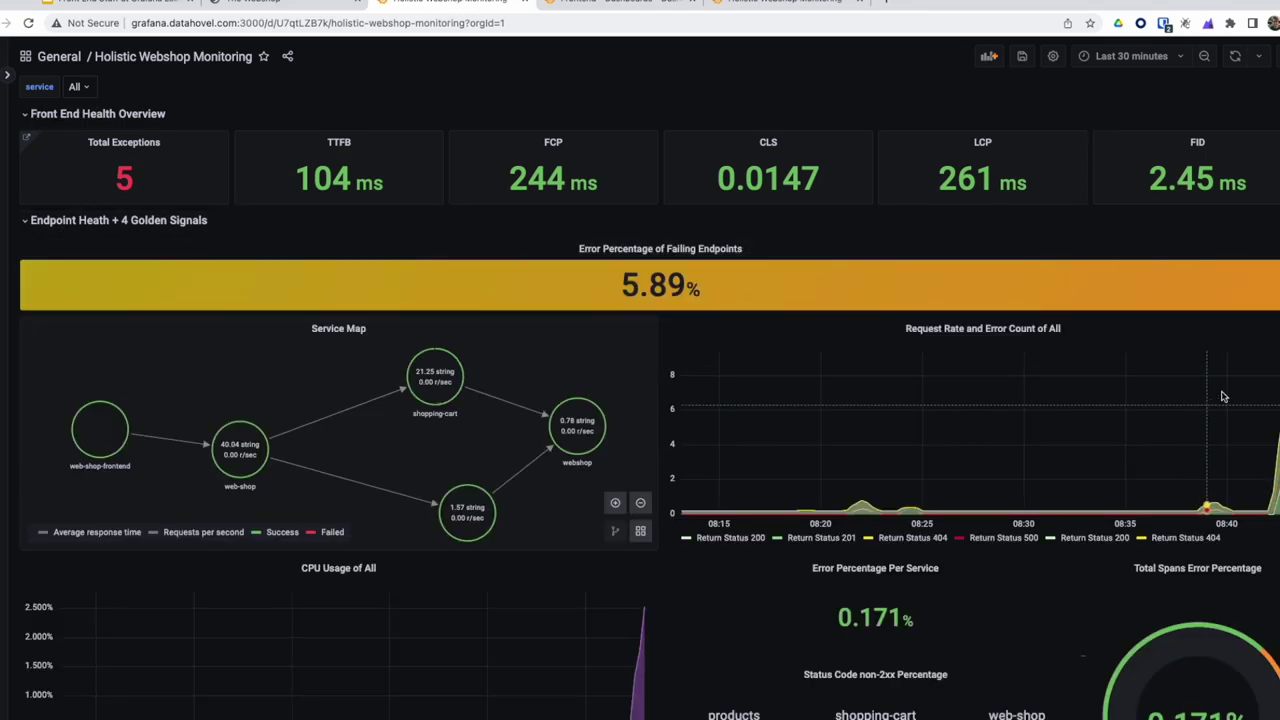
left_click(1130, 56)
left_click(1120, 118)
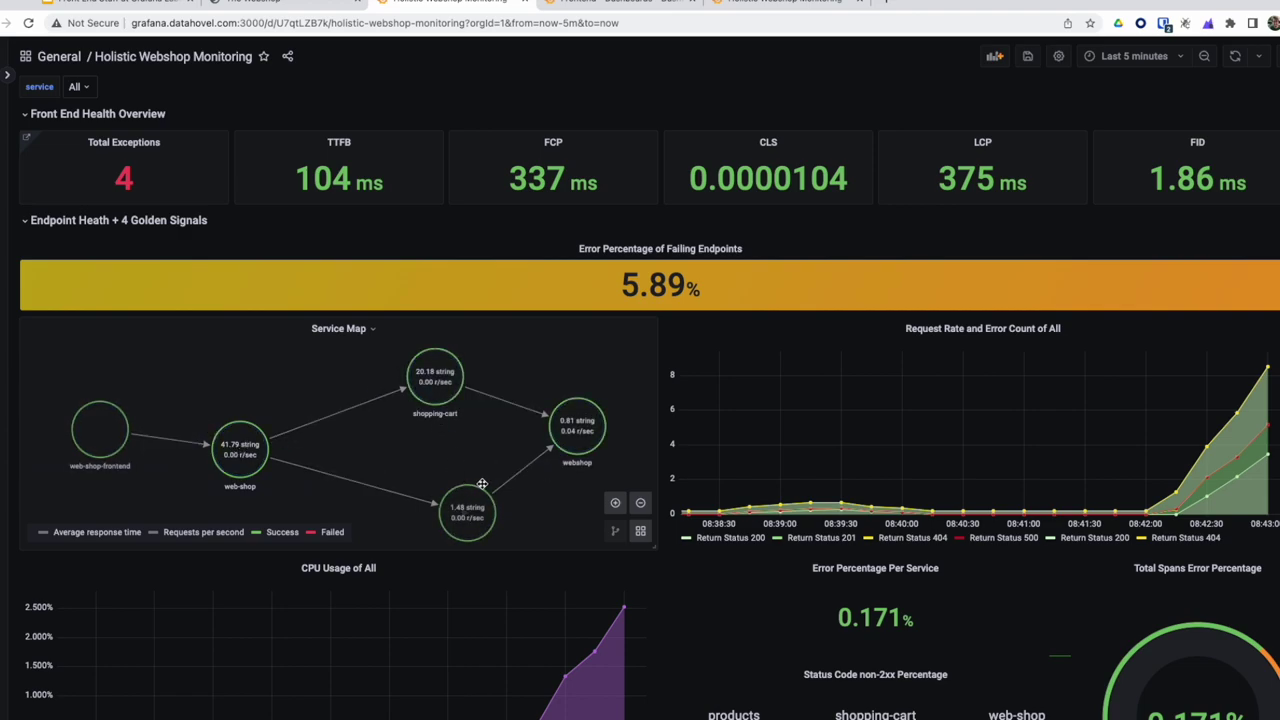
mouse_move(495, 469)
left_mouse_down()
mouse_move(483, 433)
mouse_move(472, 469)
left_mouse_up()
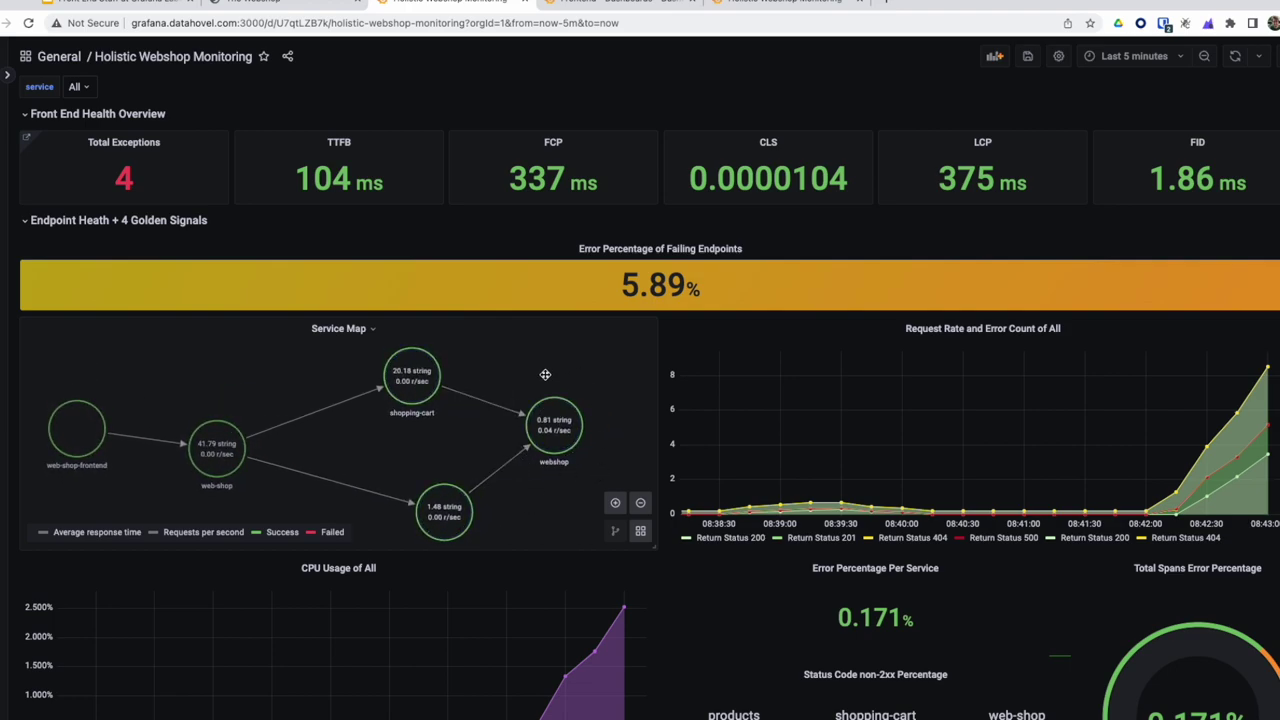
left_click_drag(437, 443, 483, 435)
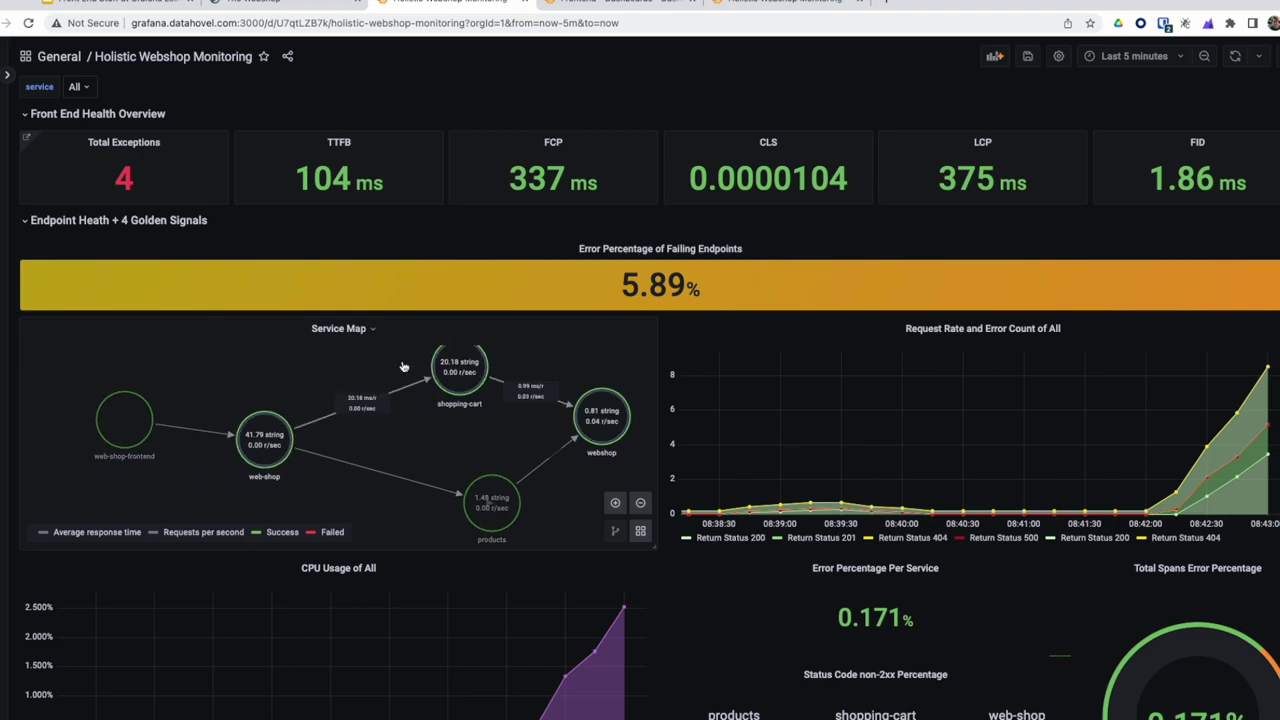
Discard the dashboard changes and switch the Tempo query in Explore to Search.
key("x")
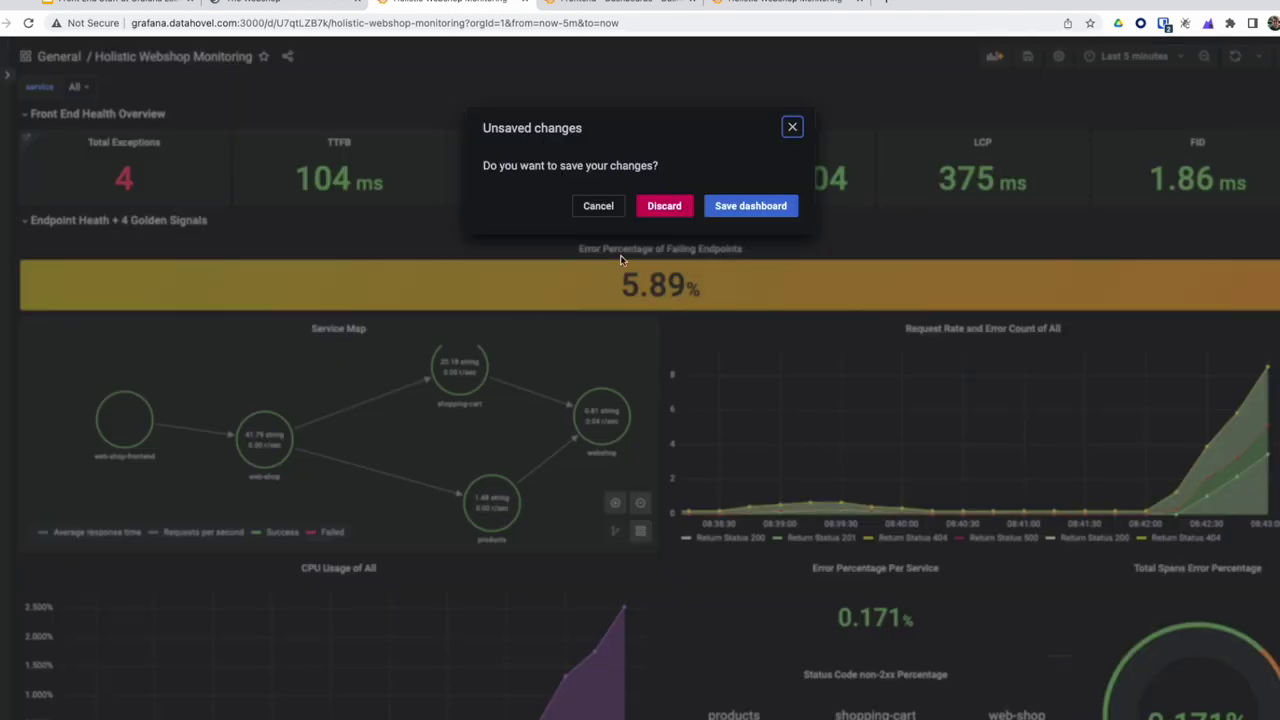
left_click(660, 211)
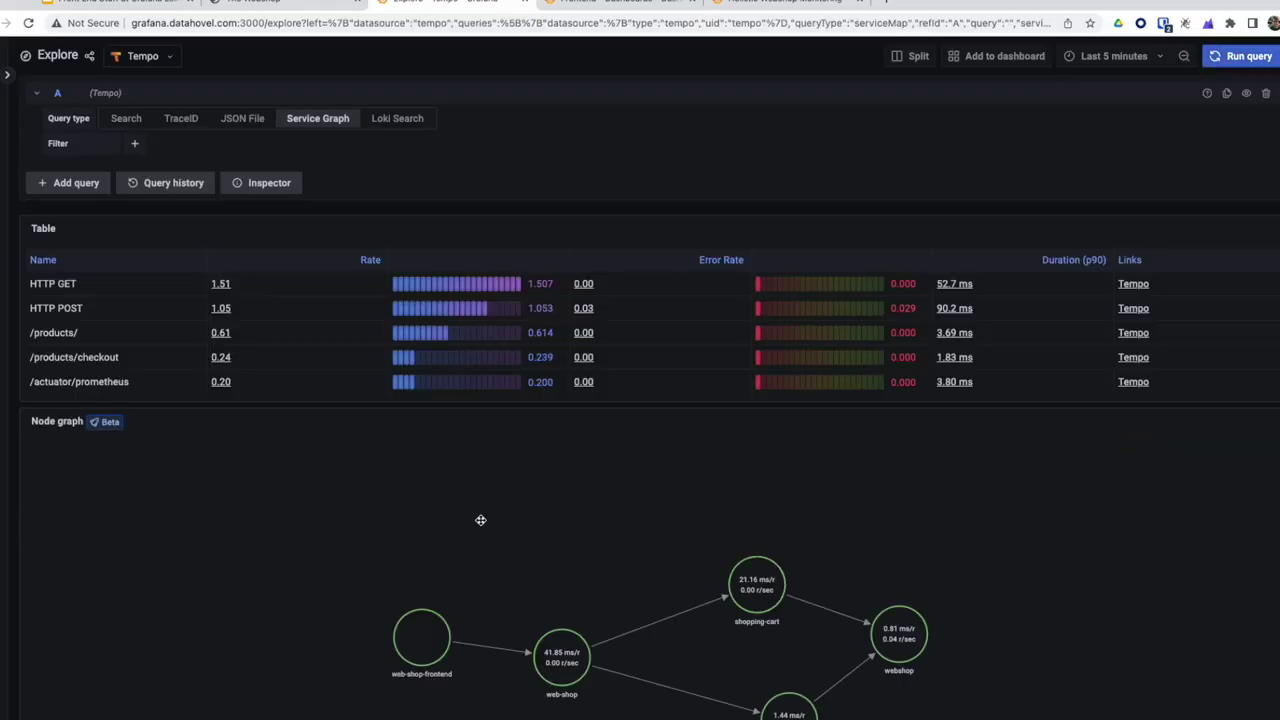
left_click(130, 120)
Search traces for the web-shop-frontend service and open the 13.1 s HTTP POST trace.
left_click(217, 146)
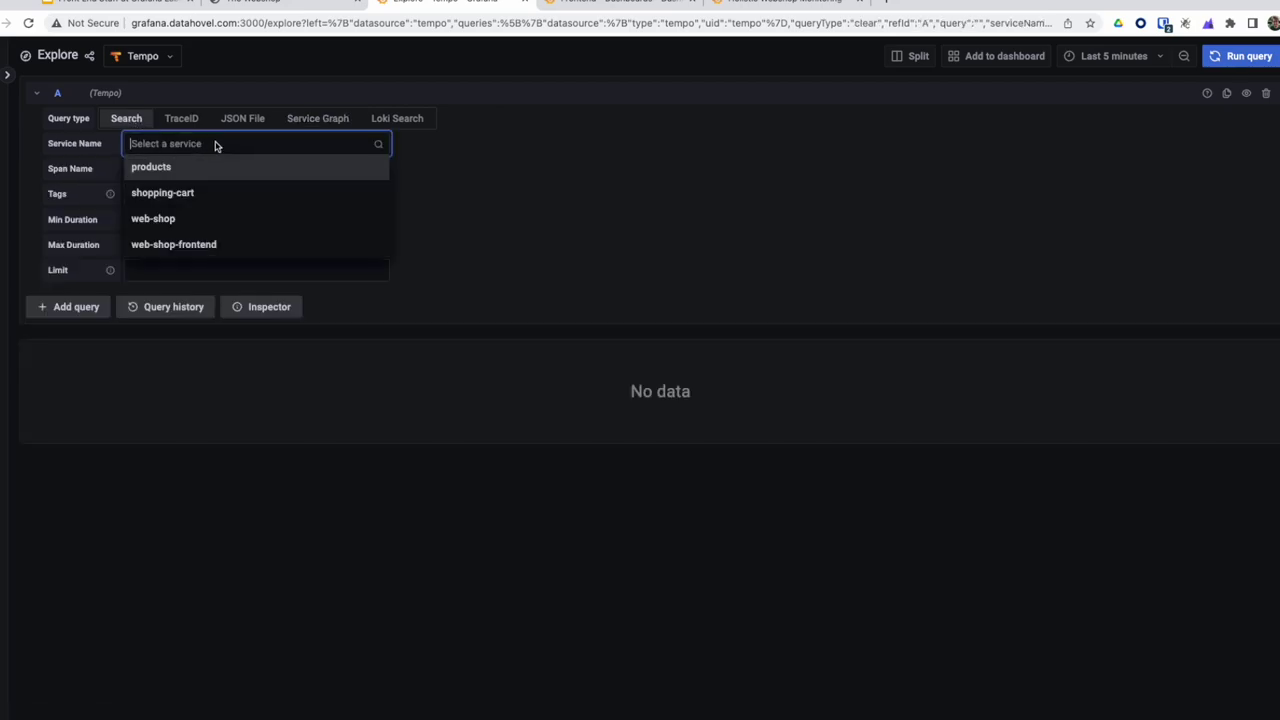
left_click(195, 250)
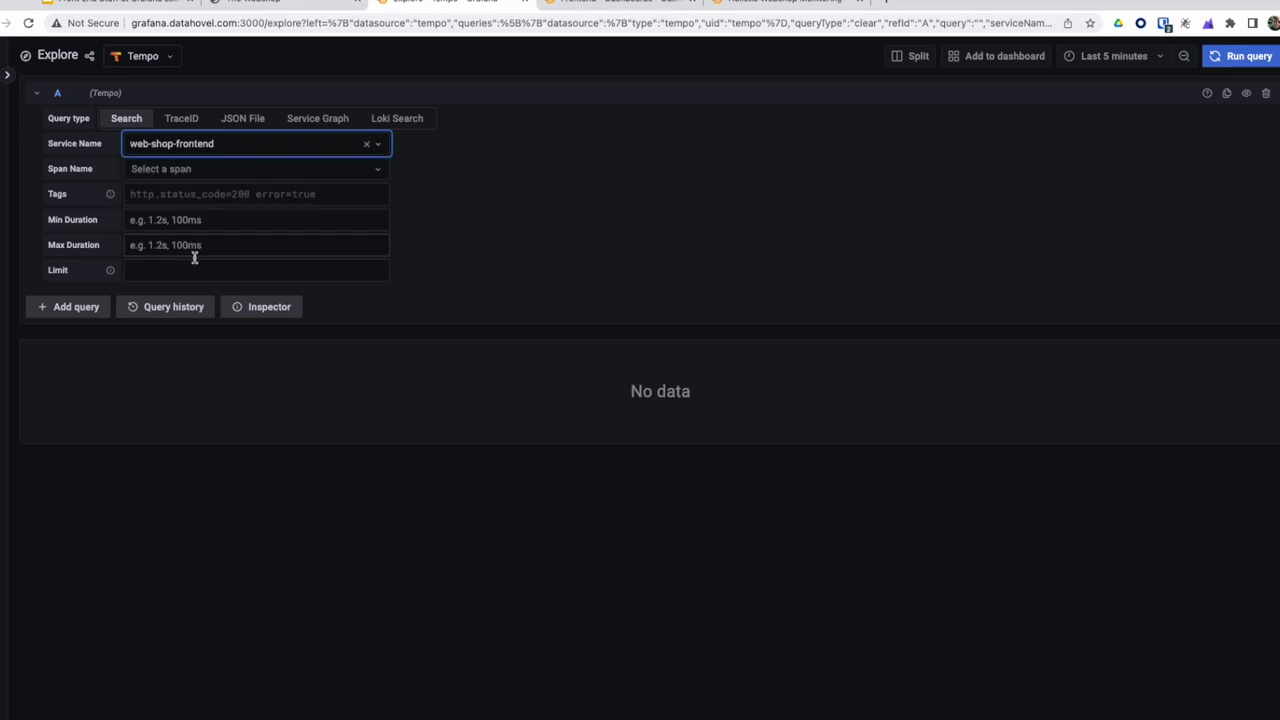
left_click(1213, 56)
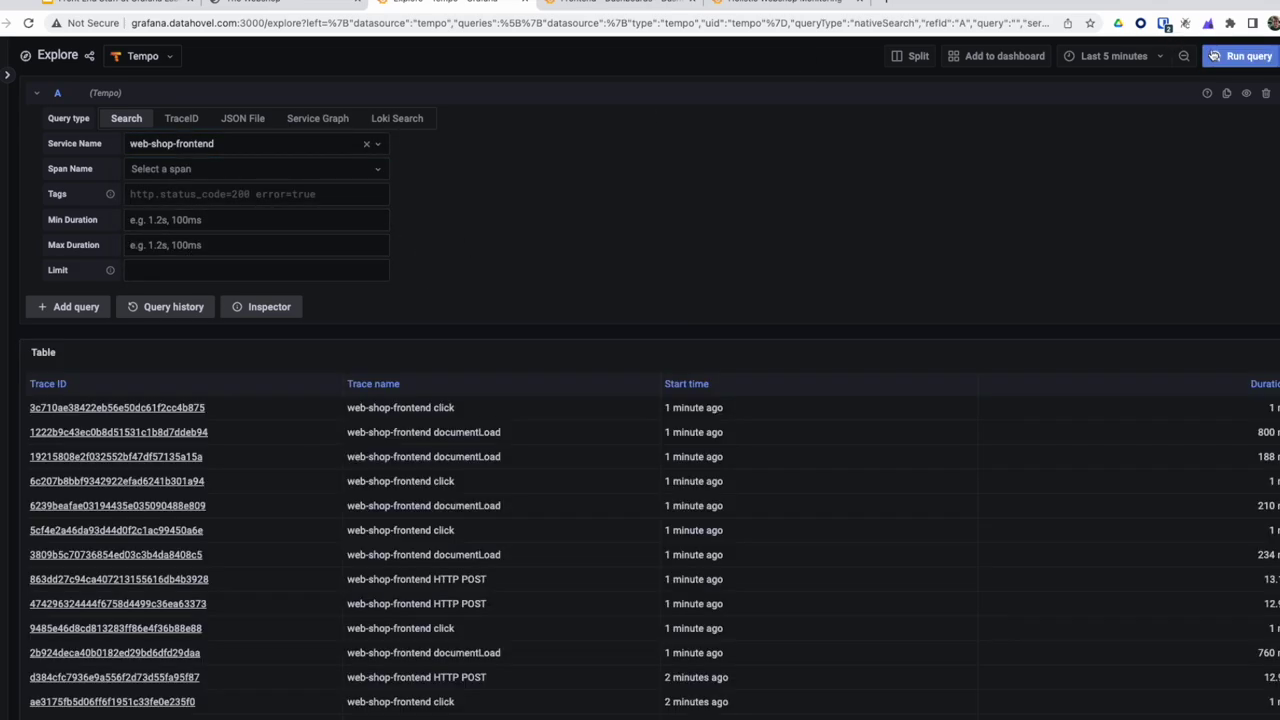
left_click(201, 580)
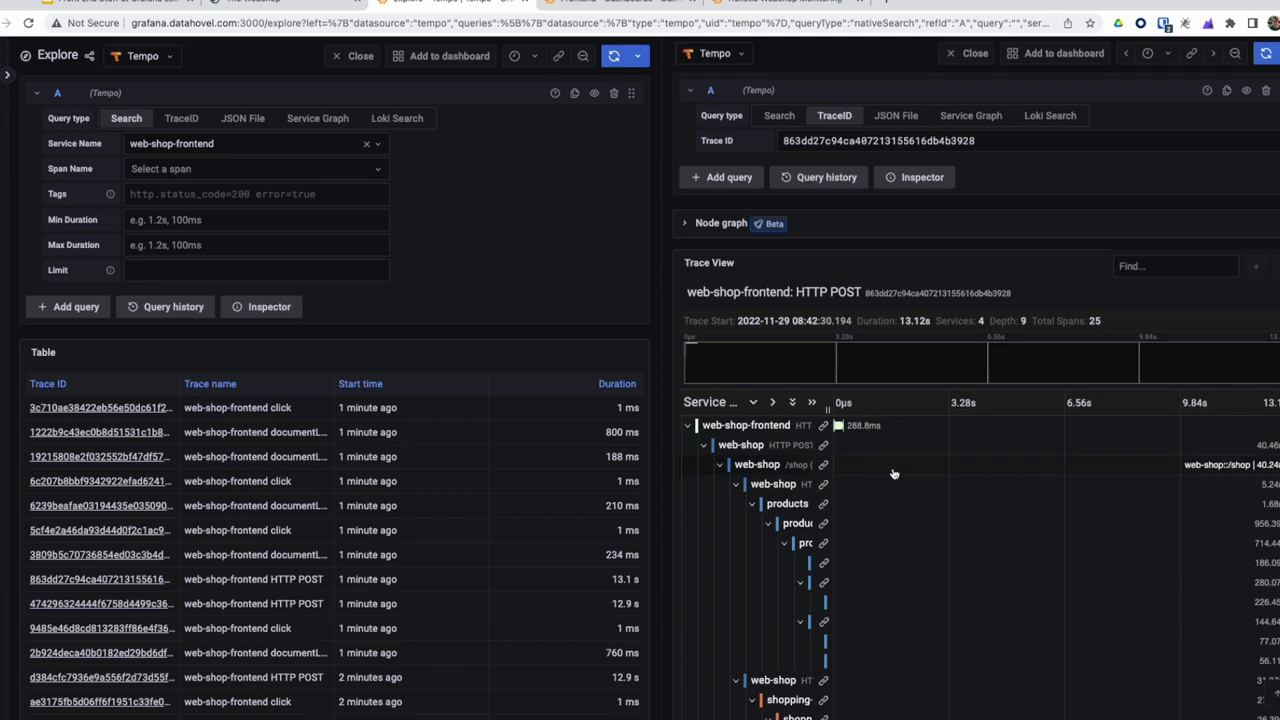
Widen the HTTP POST trace, scroll its products and shopping-cart spans, then return to the Demo! slide.
scroll(900, 472, "down", 1)
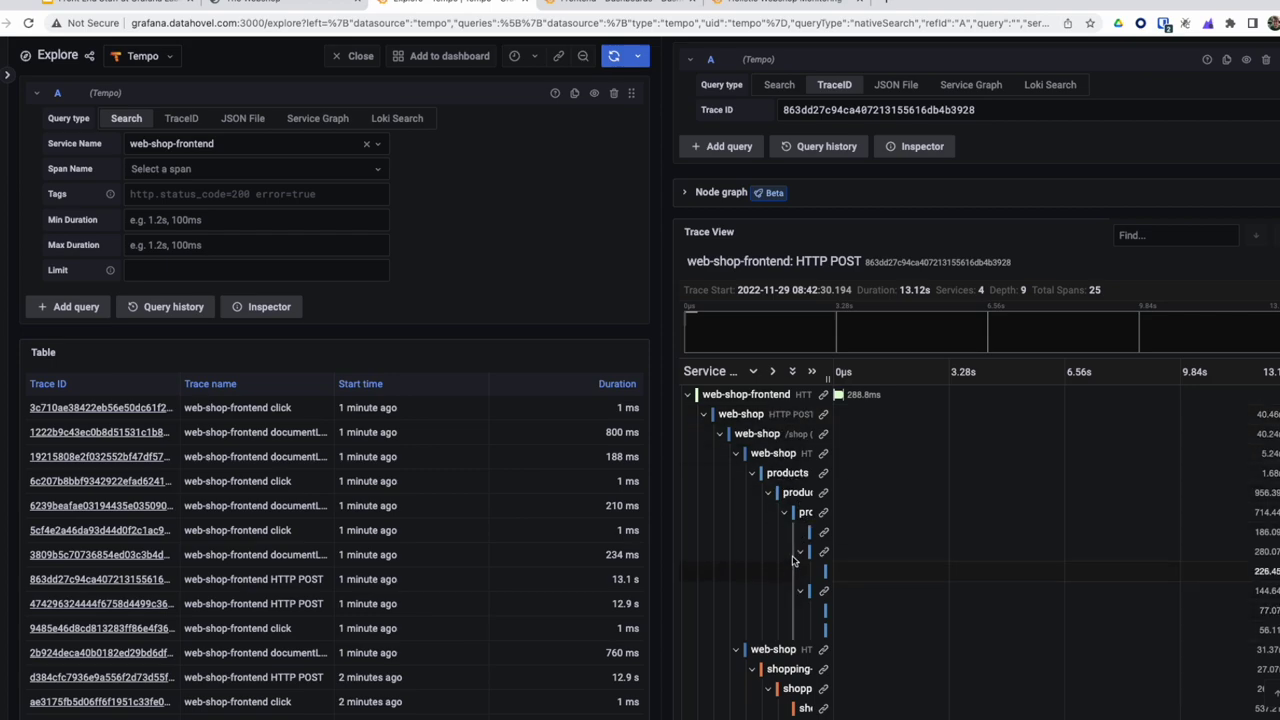
scroll(700, 440, "down", 1)
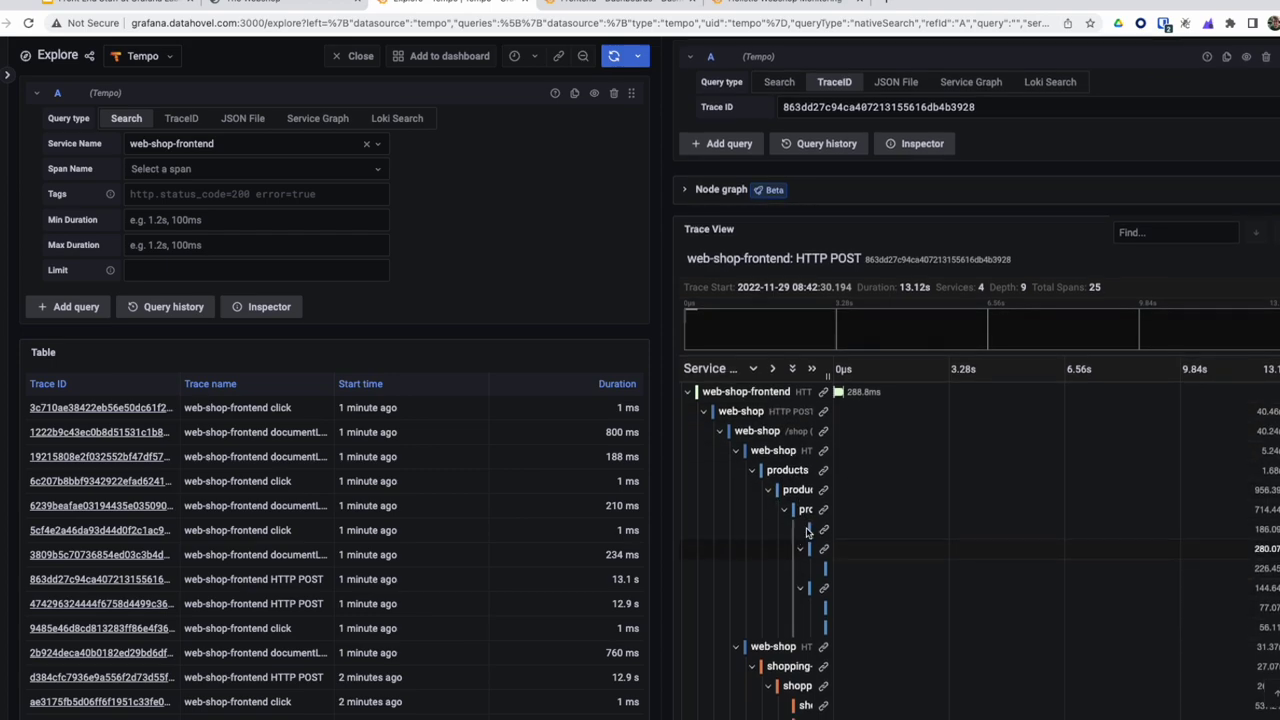
left_click(358, 56)
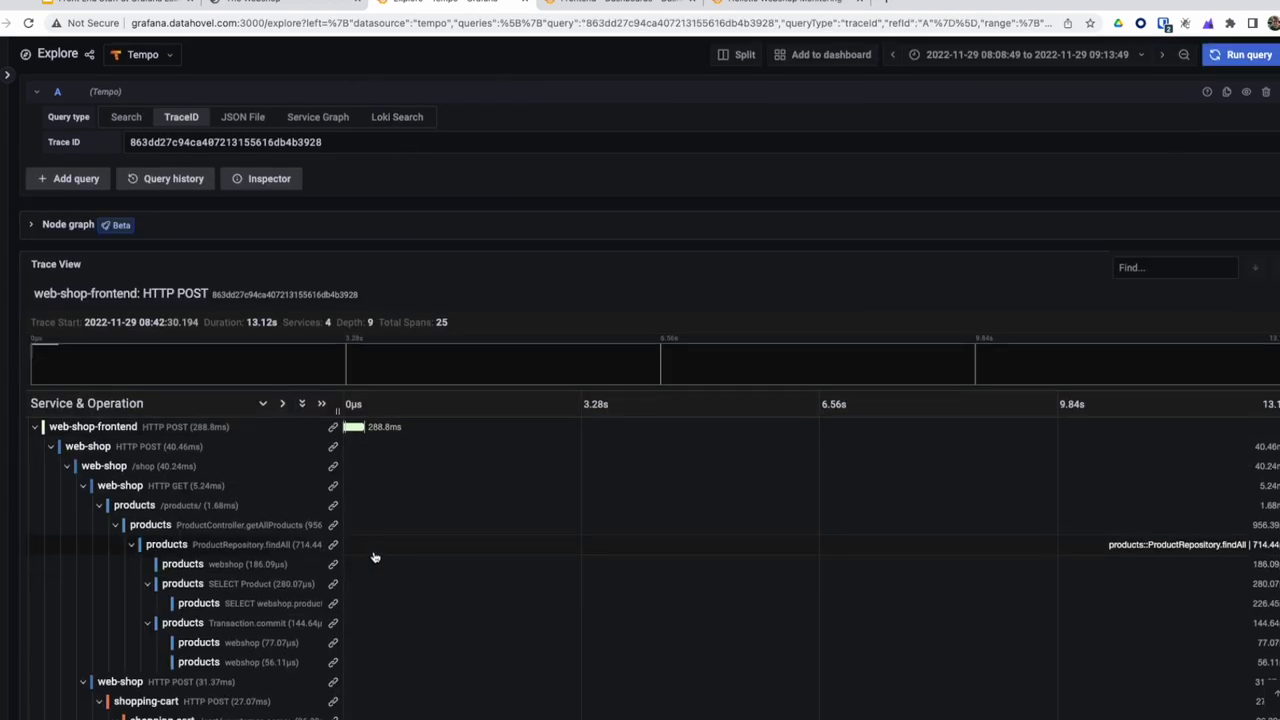
scroll(374, 554, "down", 1)
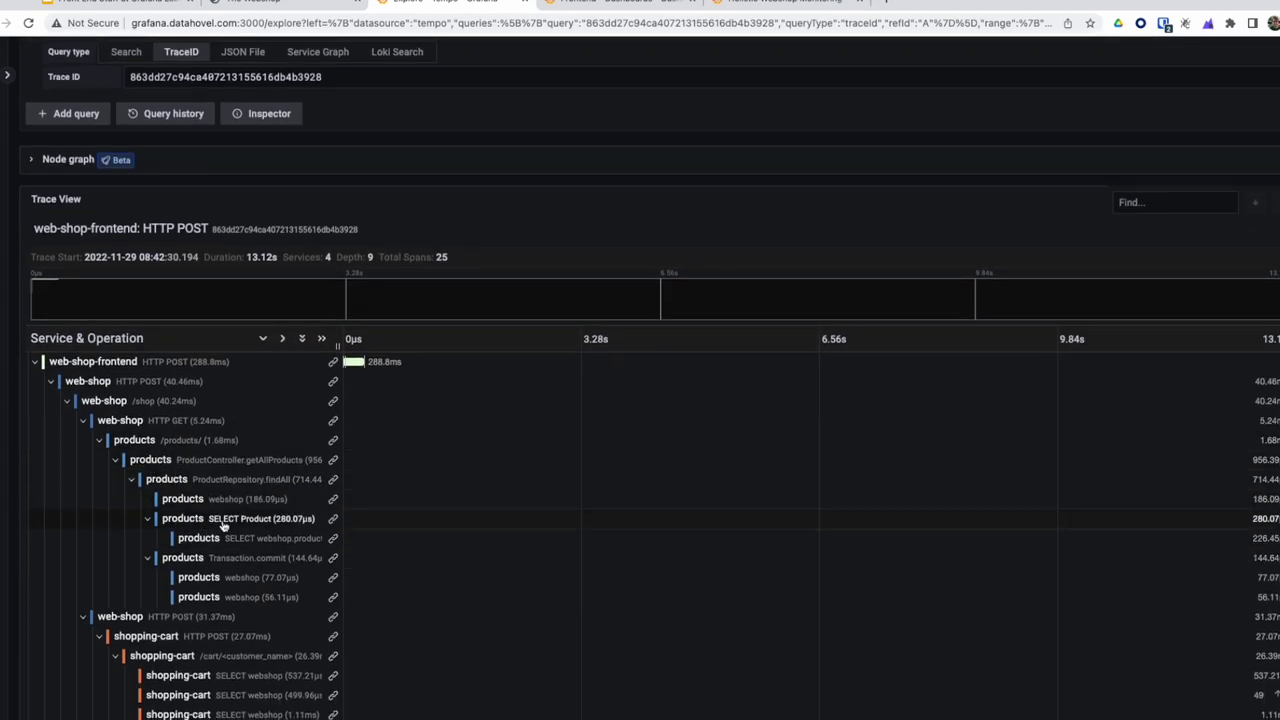
scroll(180, 510, "down", 1)
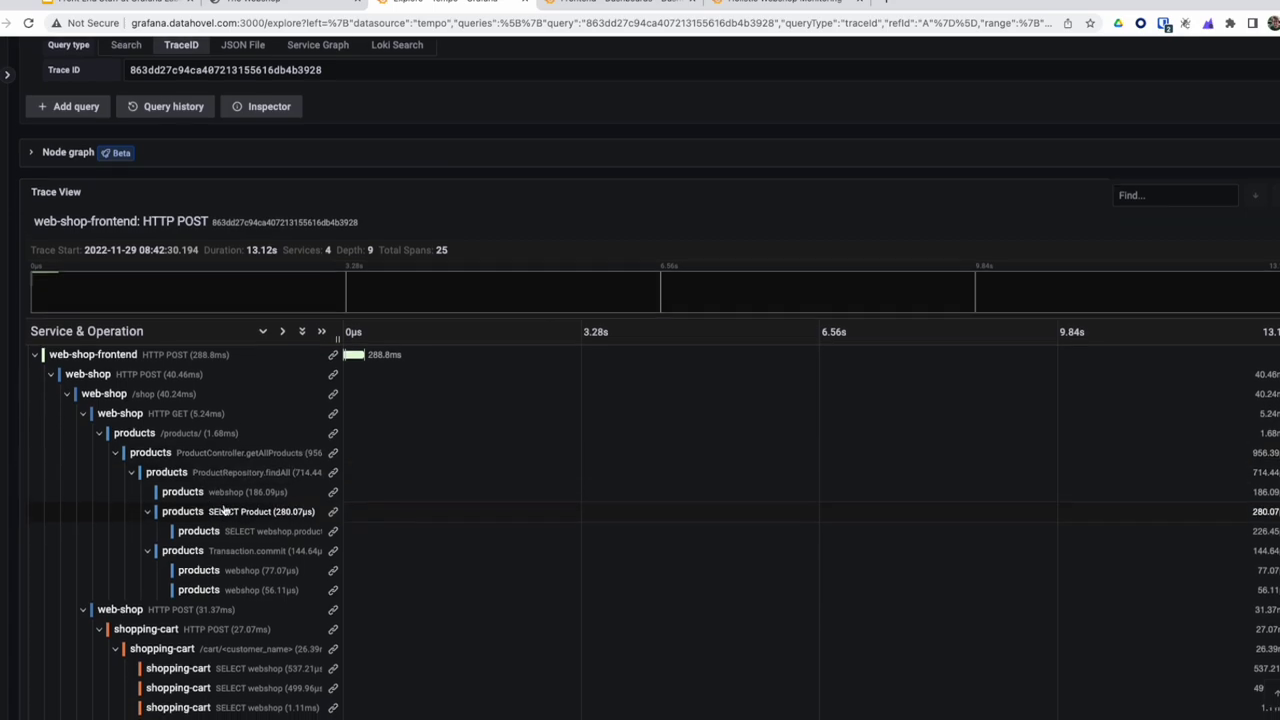
scroll(157, 500, "down", 2)
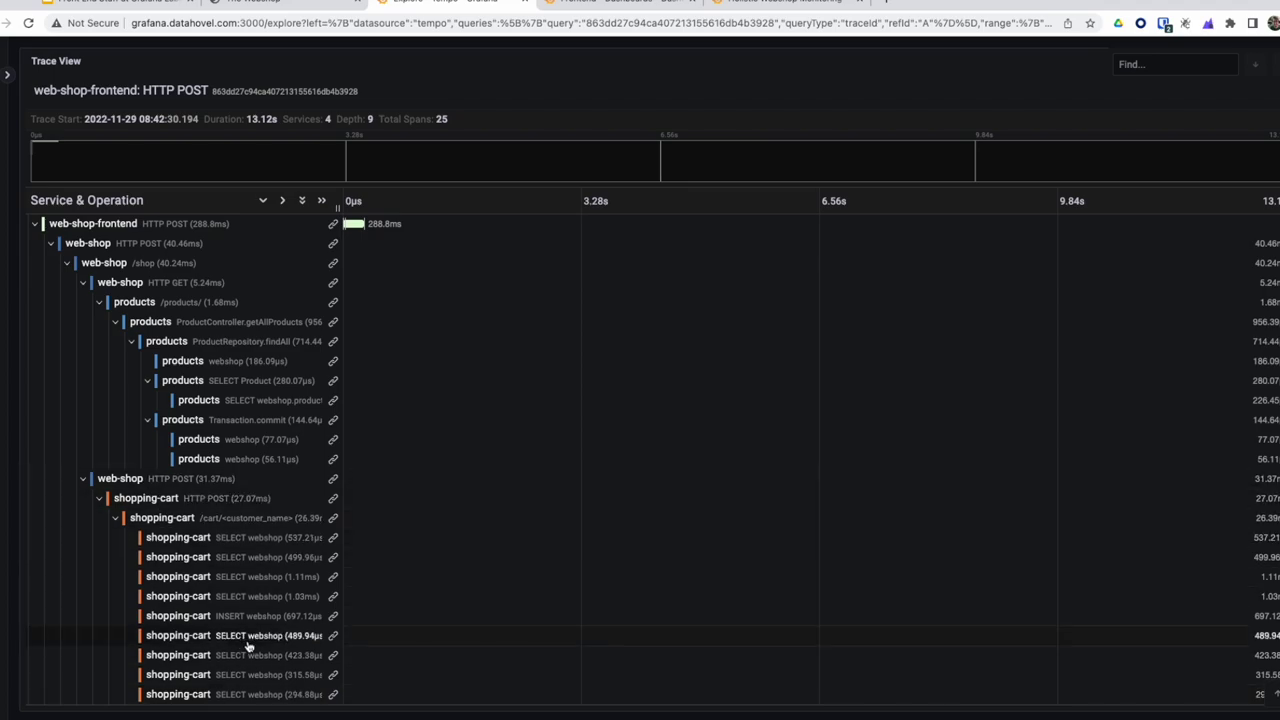
scroll(286, 620, "up", 1)
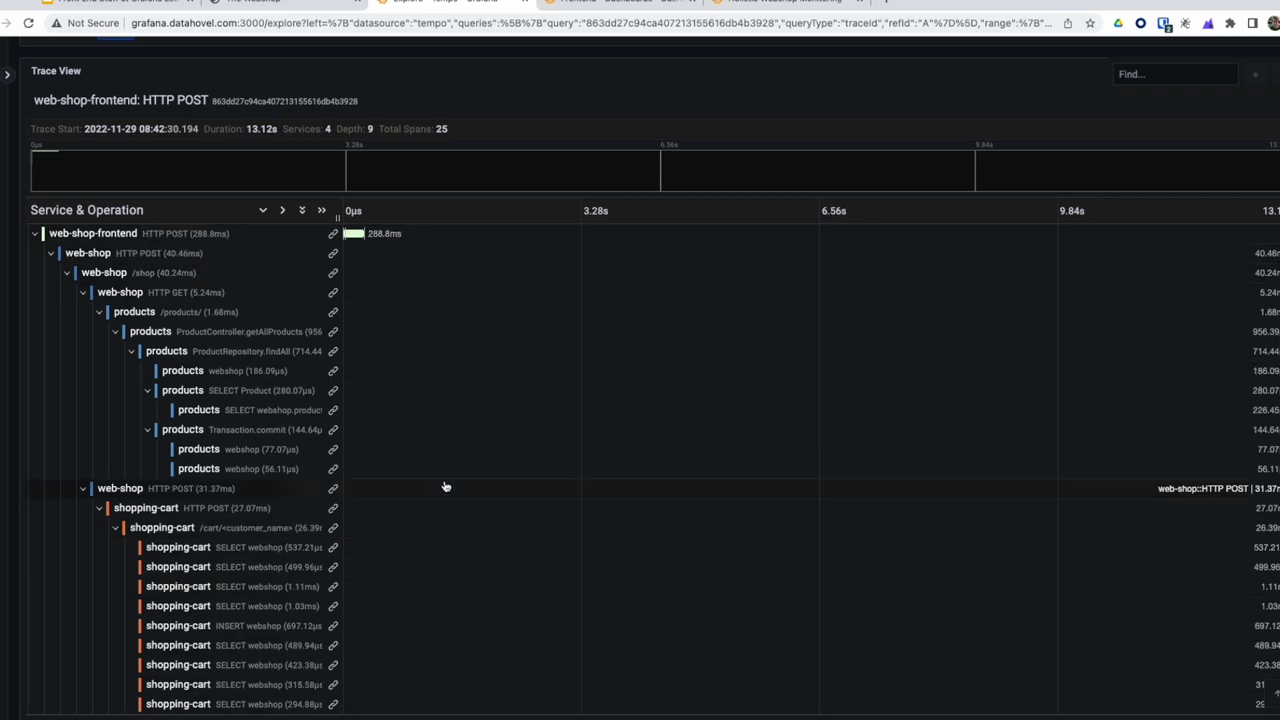
left_click(154, 10)
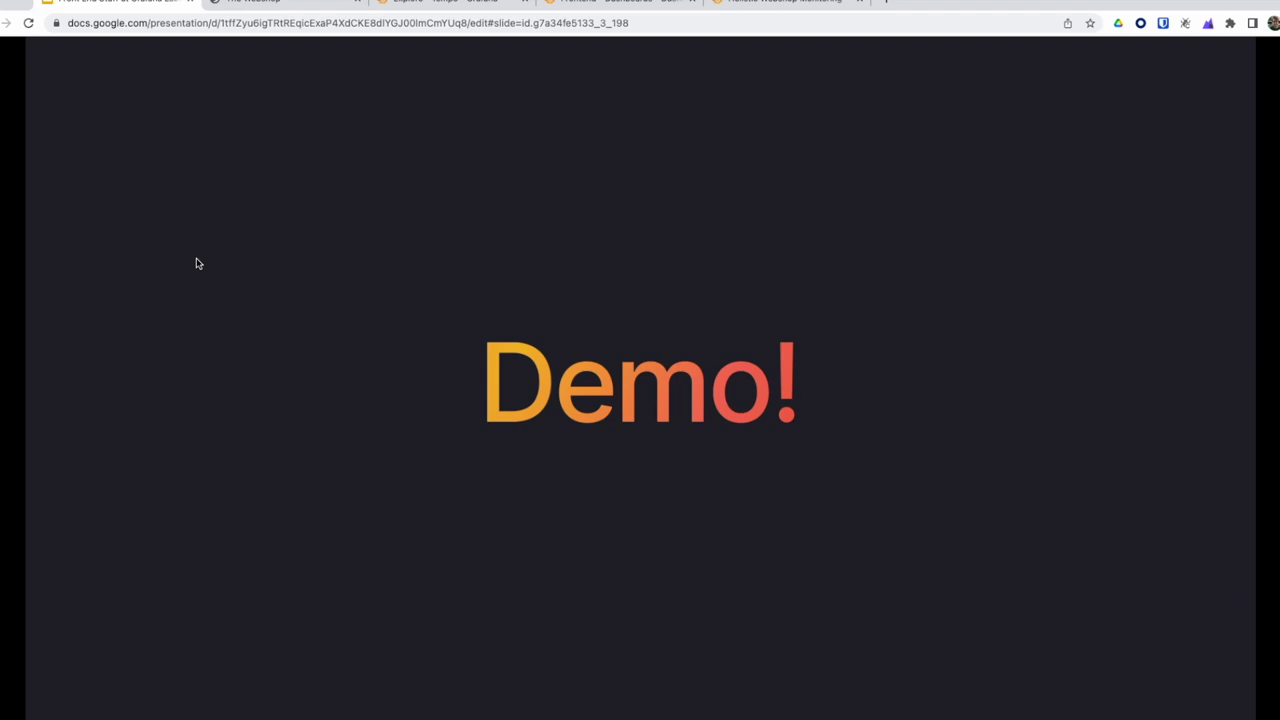
Move two slides forward to the Web Vitals slide on LCP, FID and CLS thresholds.
key("Right")
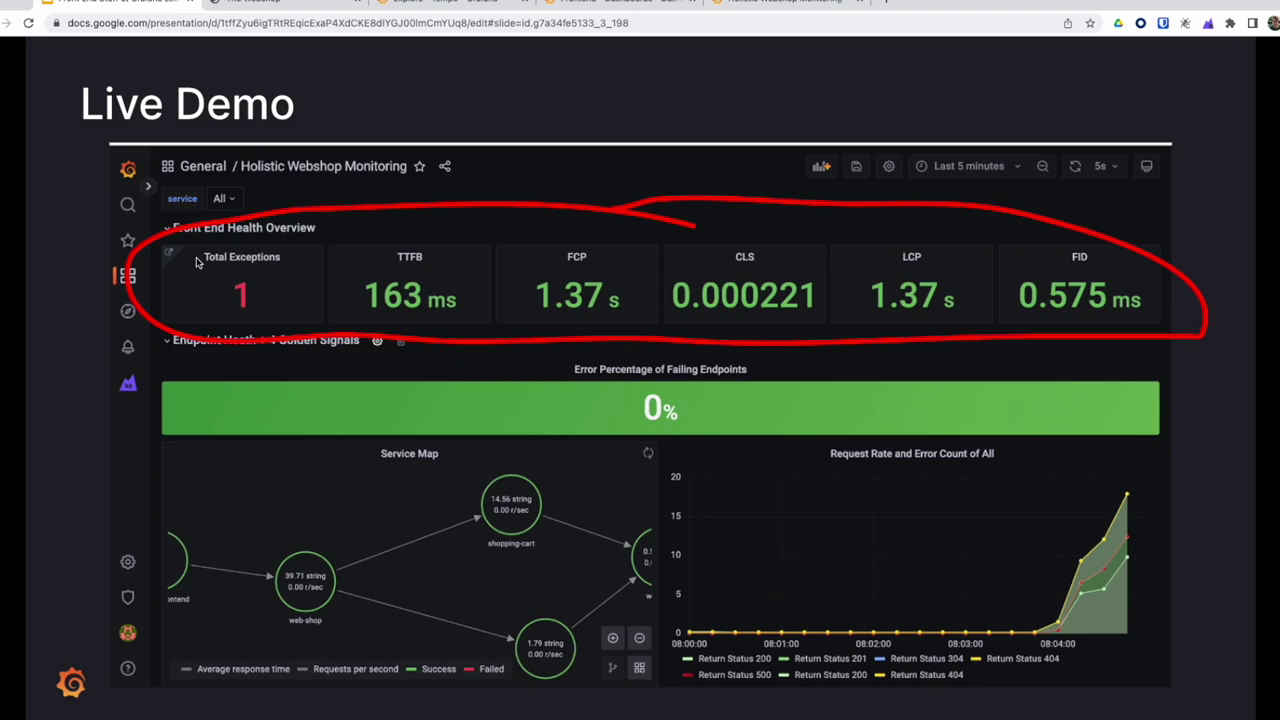
key("Right")
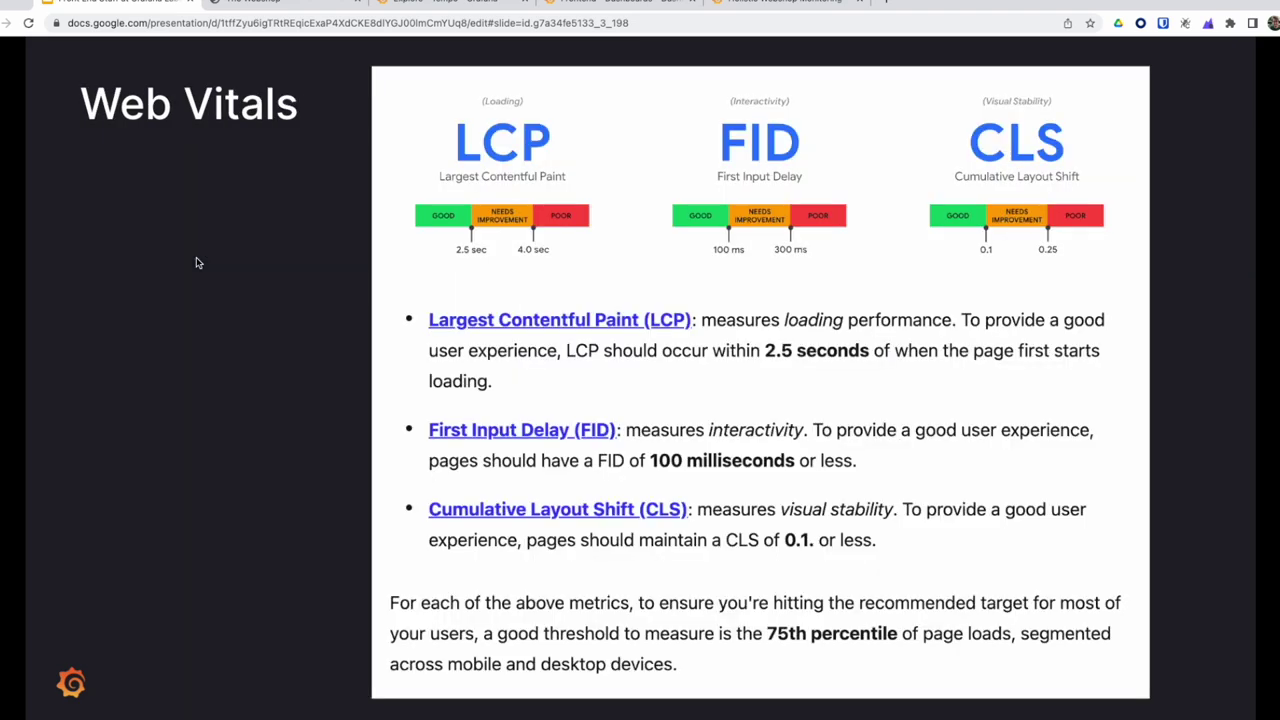